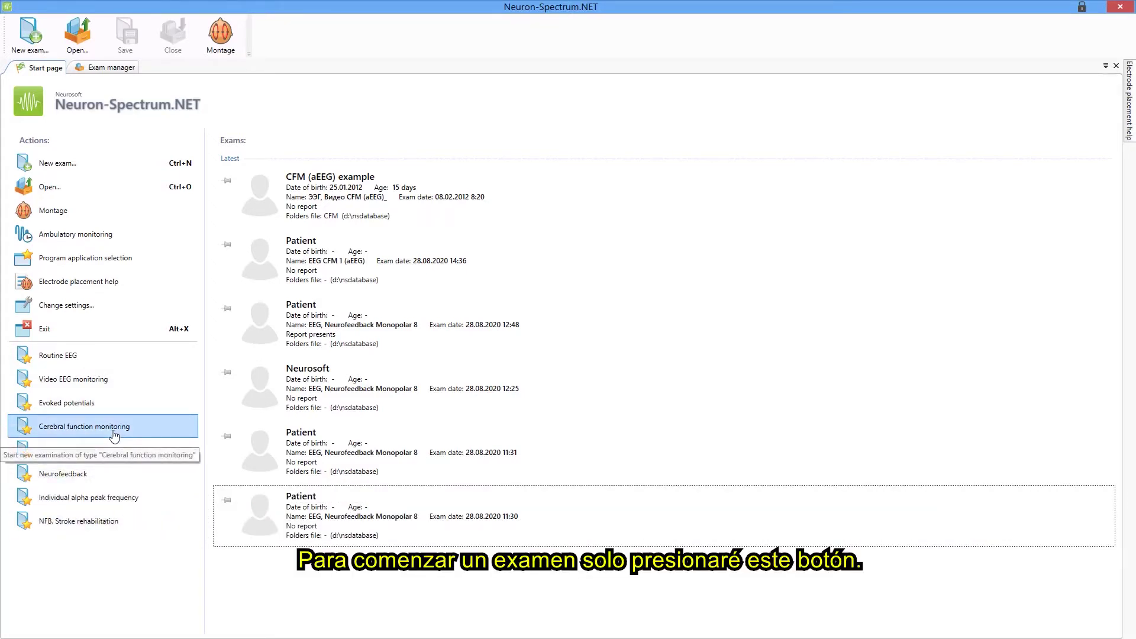
Create a Cerebral function monitoring exam, enter the patient's surname and Male as sex, and dismiss the missing-device message.
{"action": "left_click", "coordinate": [116, 436]}
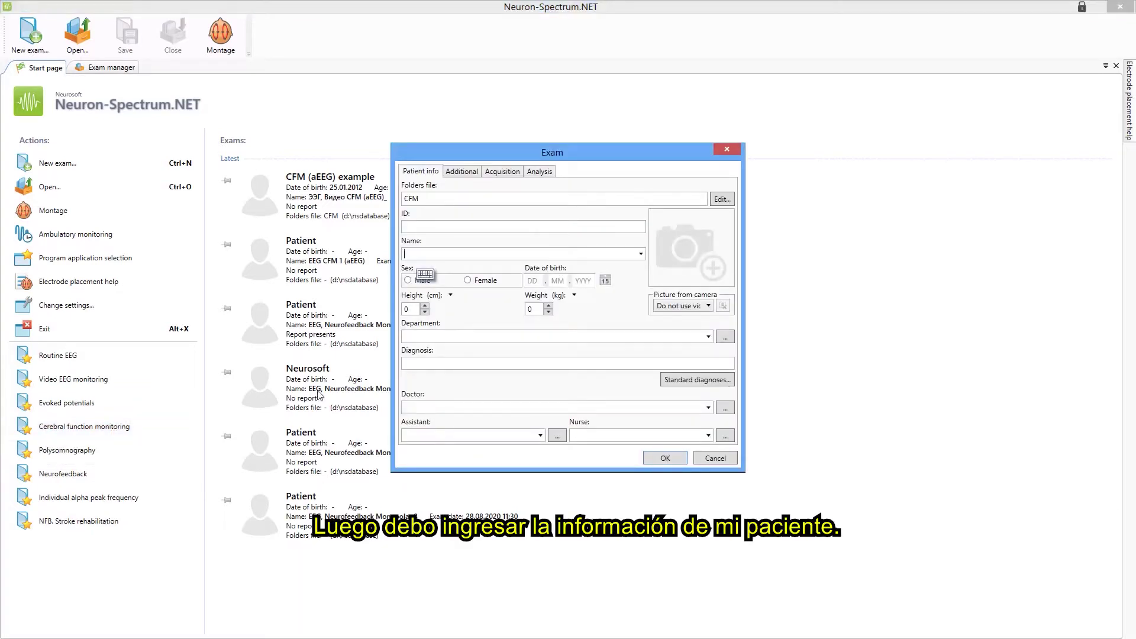
{"action": "type", "text": "Шмфтщм"}
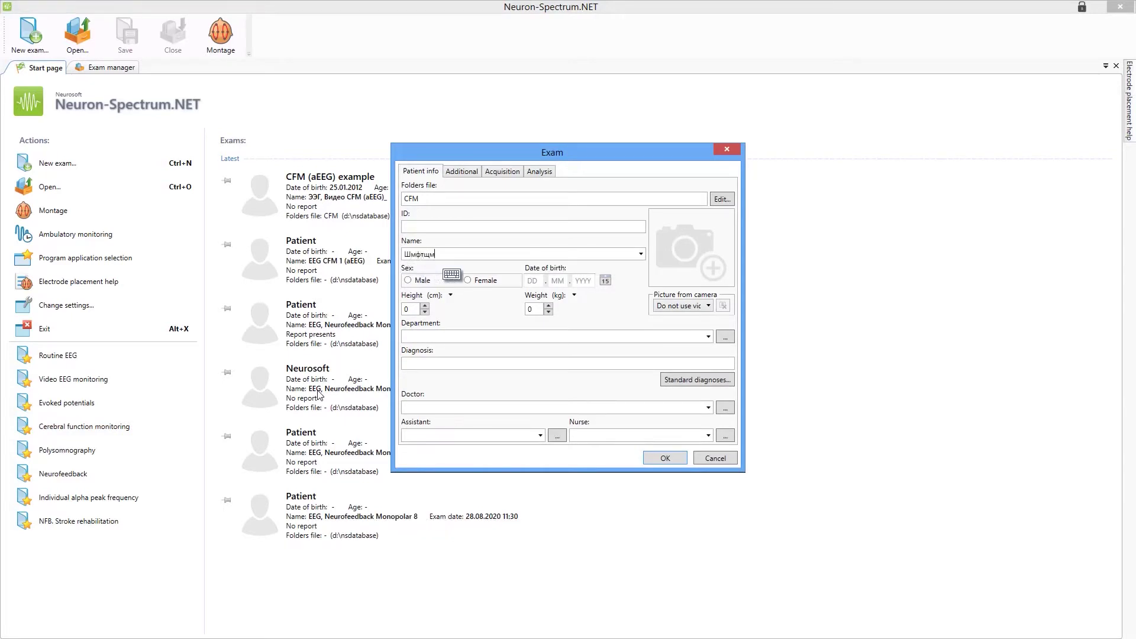
{"action": "key", "text": "shift+Left"}
{"action": "key", "text": "shift+Home"}
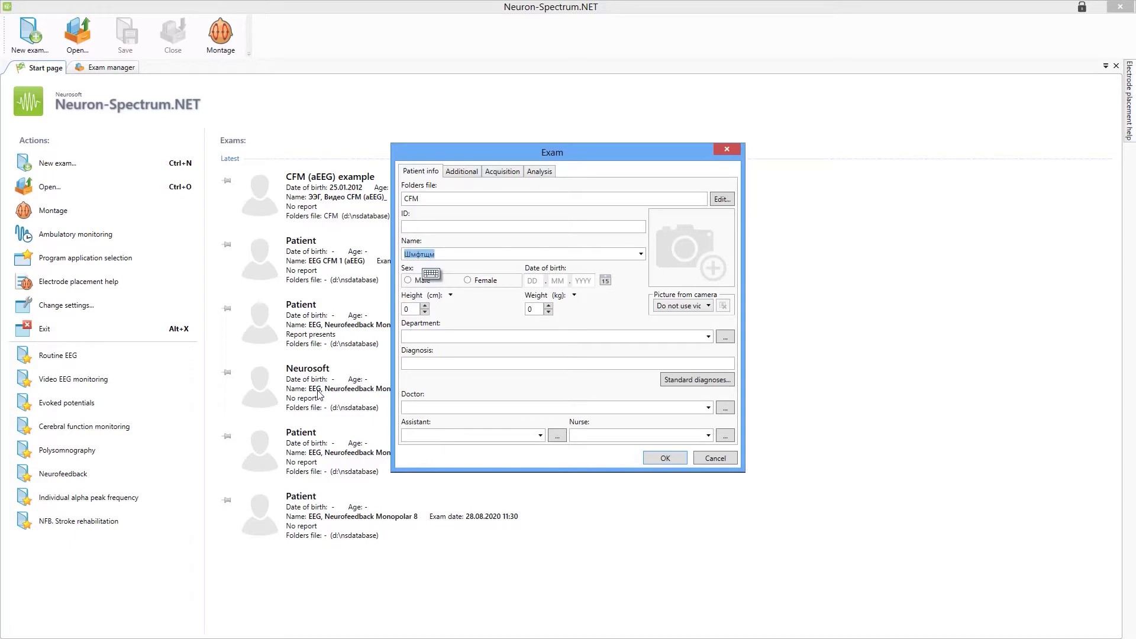
{"action": "type", "text": "Ivanov"}
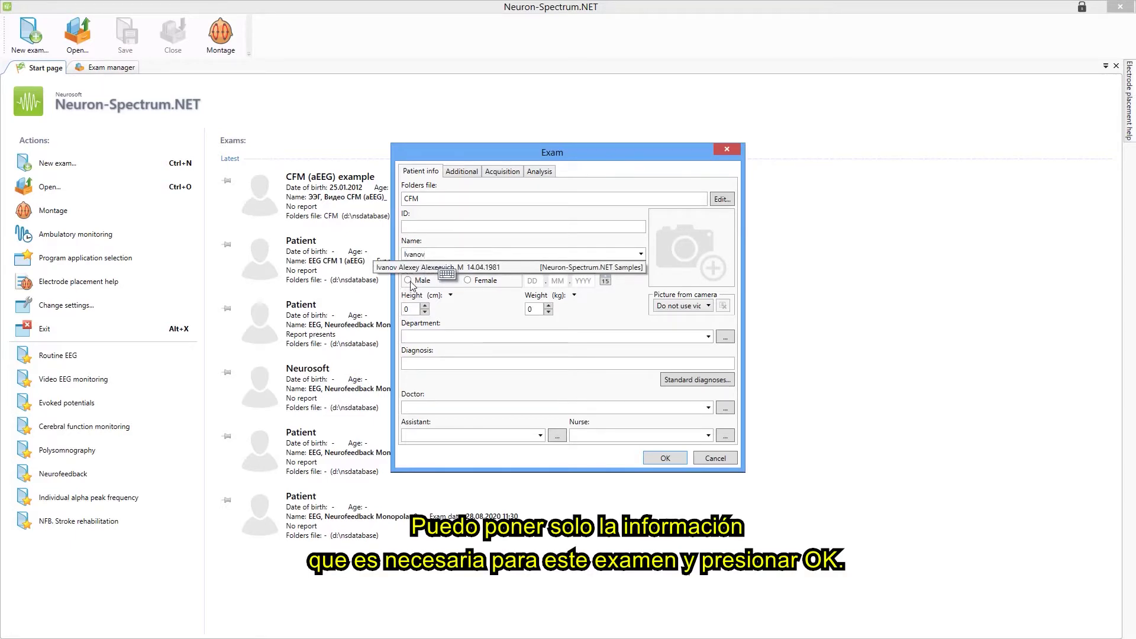
{"action": "left_click", "coordinate": [410, 280]}
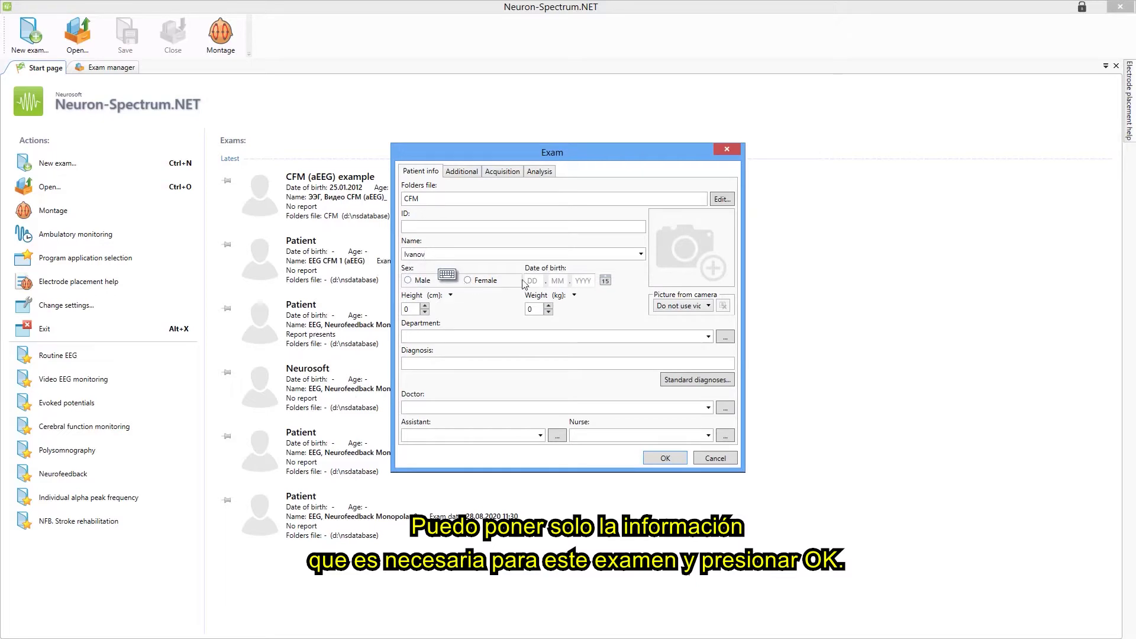
{"action": "left_click", "coordinate": [408, 280]}
{"action": "left_click", "coordinate": [654, 460]}
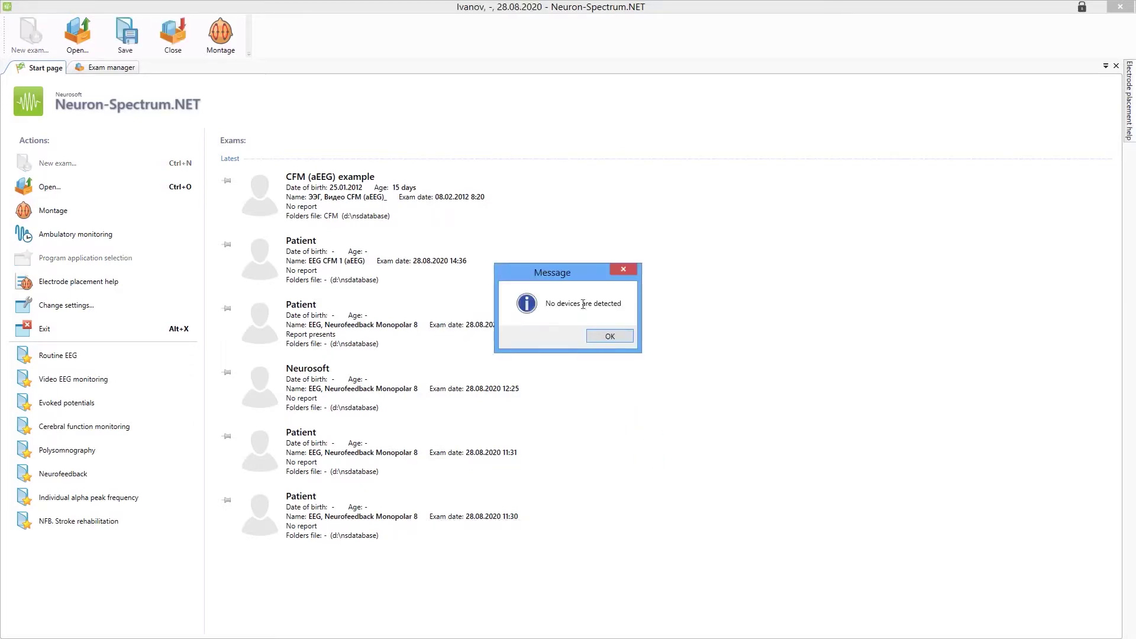
{"action": "left_click_drag", "start_coordinate": [574, 271], "coordinate": [548, 283]}
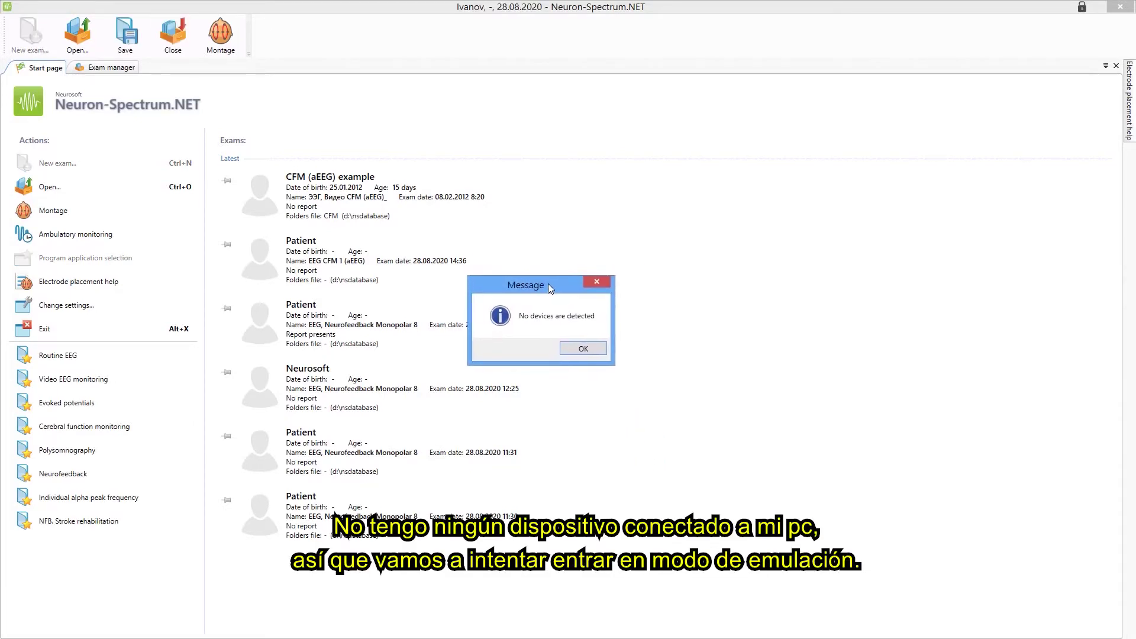
{"action": "left_click", "coordinate": [565, 350]}
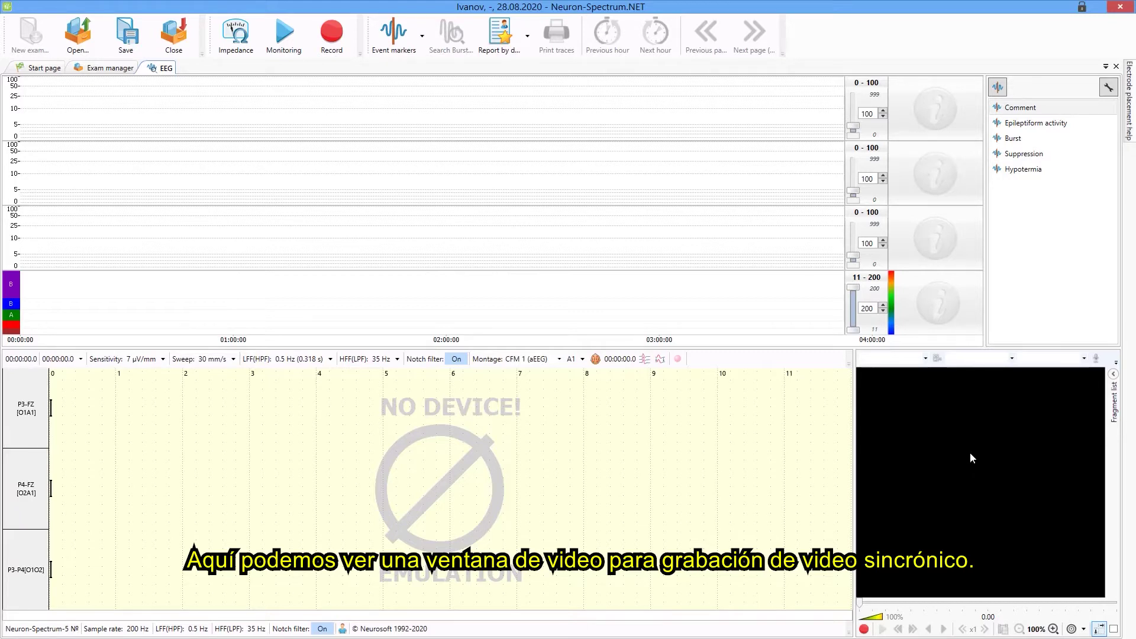
Choose the USB2.0 HD IR UVC WebCam as the synchronous video source and start recording the exam.
{"action": "left_click", "coordinate": [925, 358]}
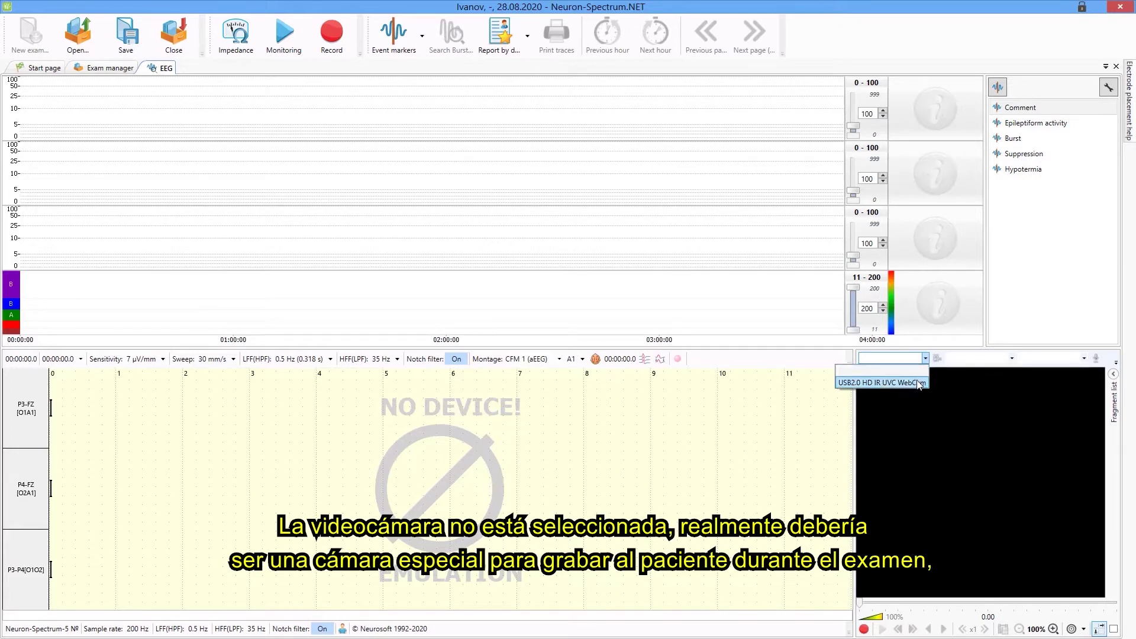
{"action": "left_click", "coordinate": [919, 382]}
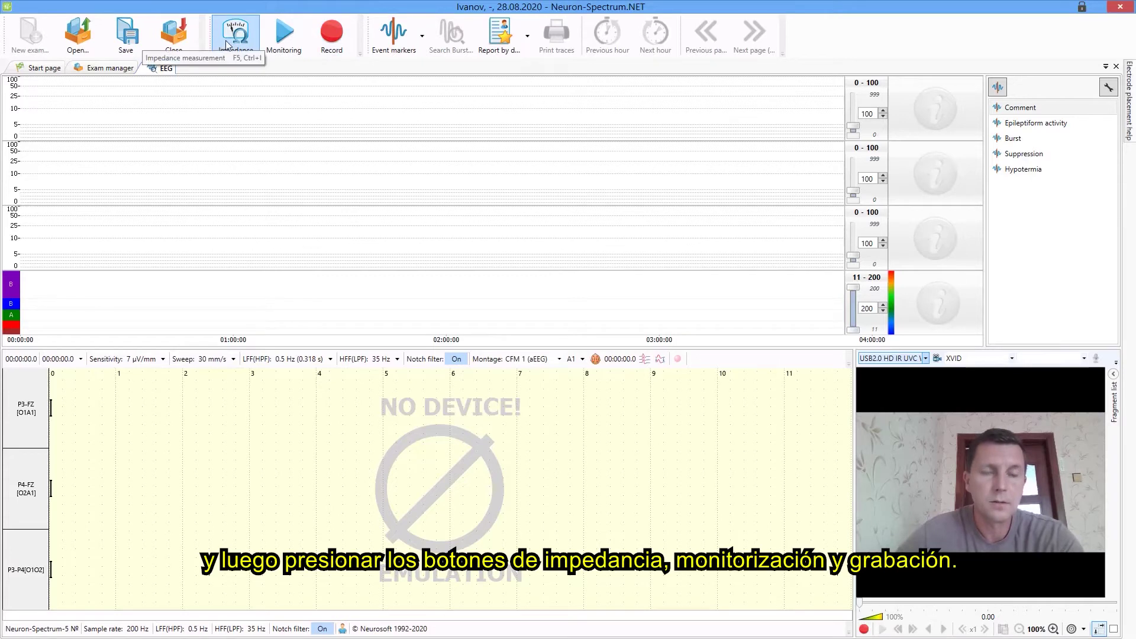
{"action": "left_click", "coordinate": [329, 35]}
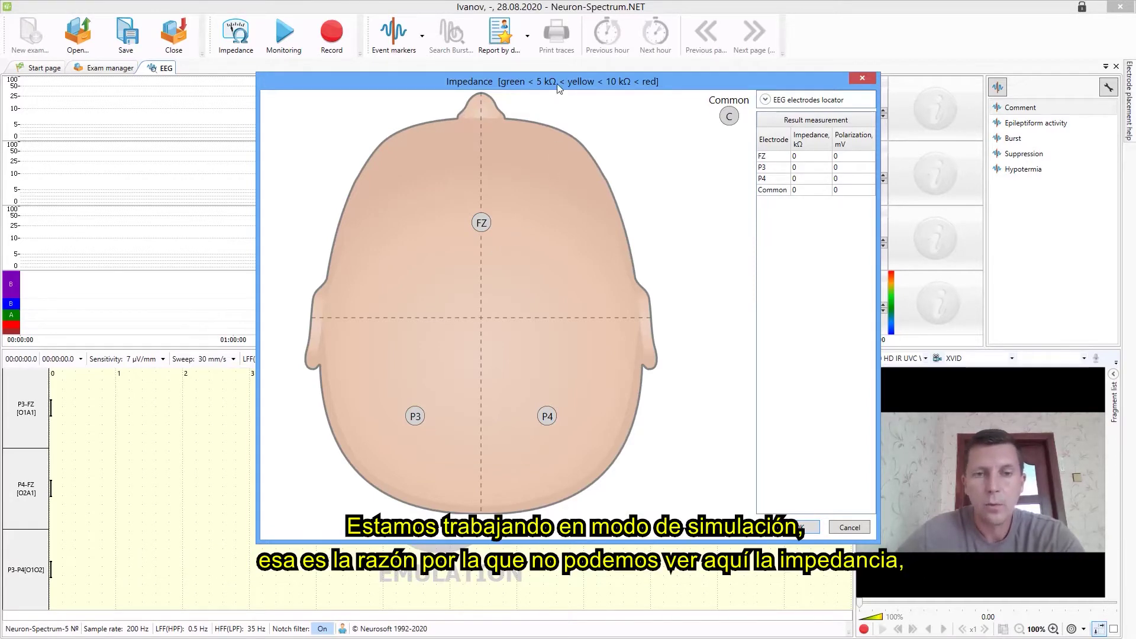
{"action": "left_click_drag", "start_coordinate": [552, 78], "coordinate": [497, 120]}
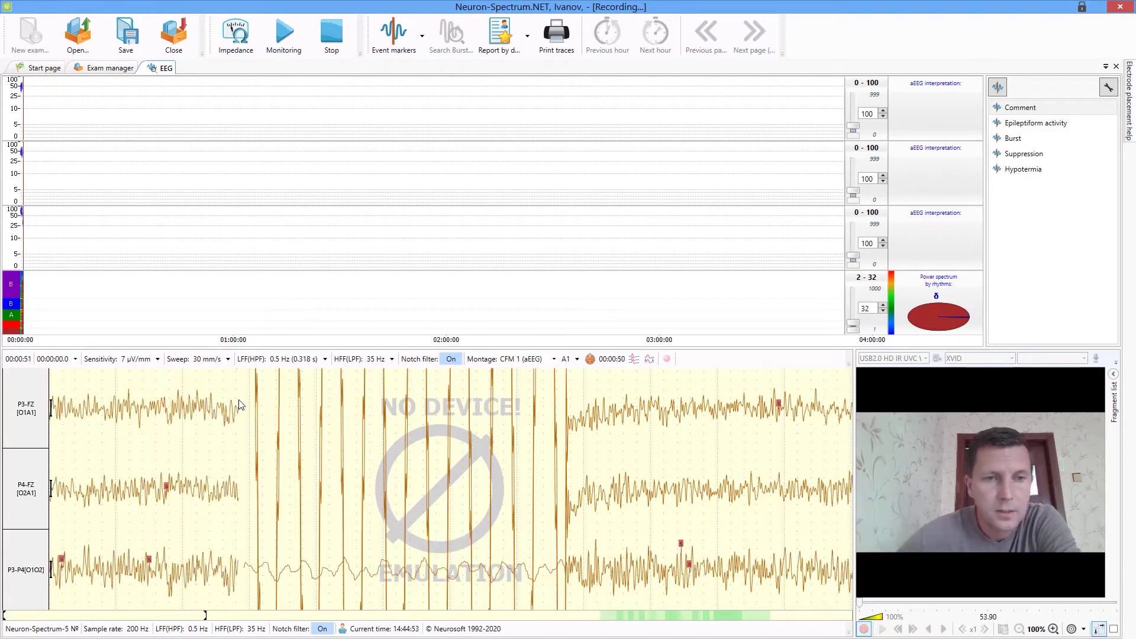
Try a sensitivity of 70 µV/mm for the EEG traces, and set it to 10 µV/mm instead.
{"action": "left_click", "coordinate": [144, 360]}
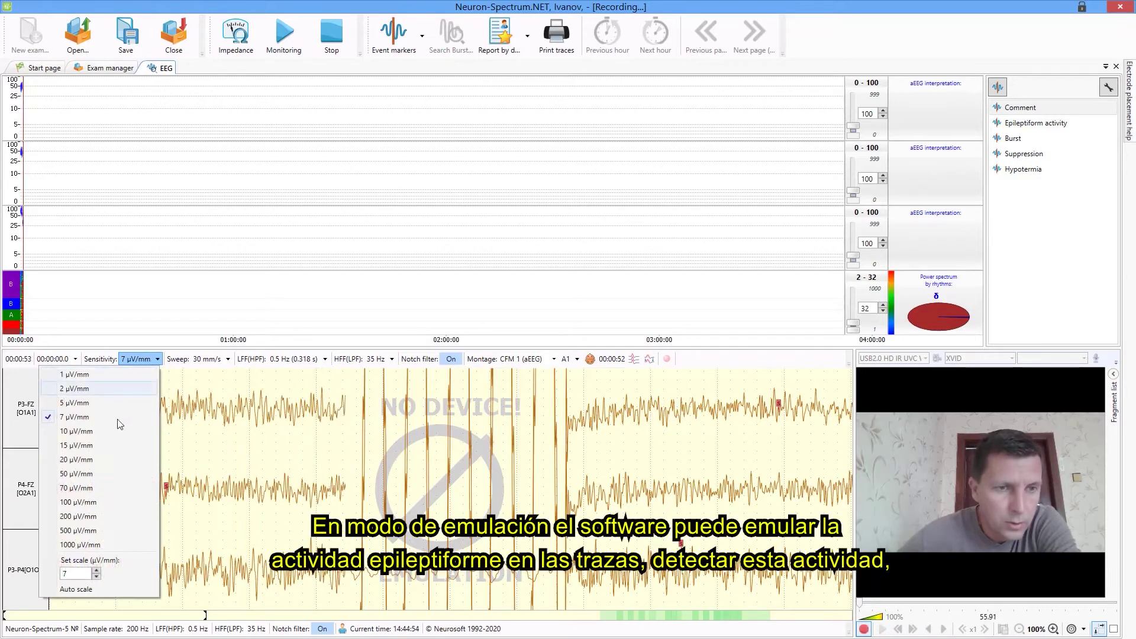
{"action": "left_click", "coordinate": [77, 488]}
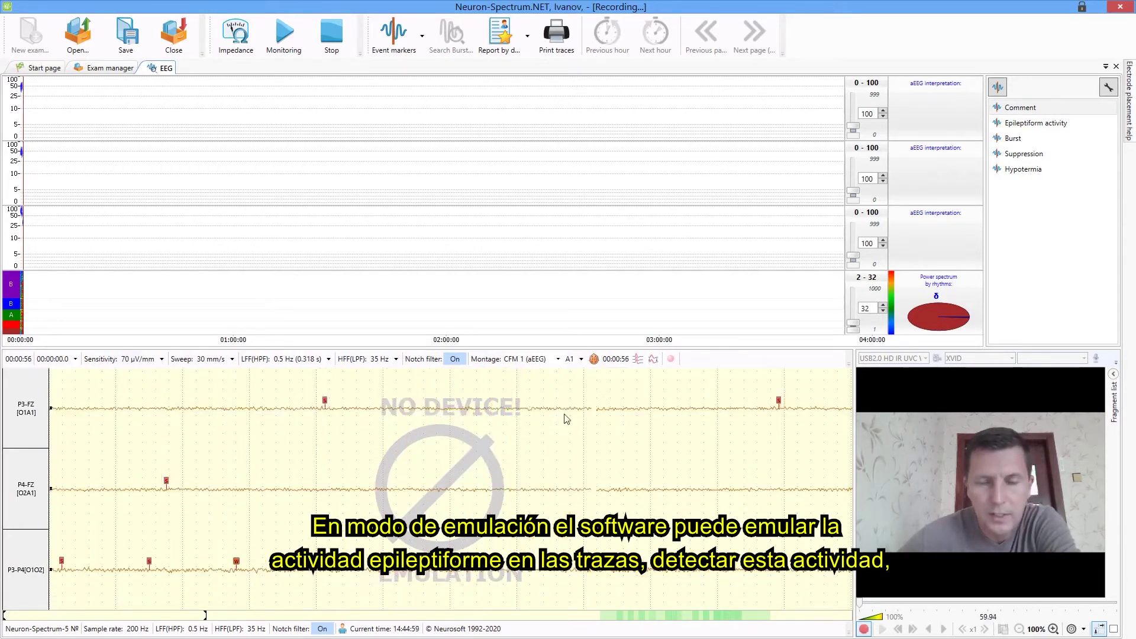
{"action": "left_click", "coordinate": [146, 359]}
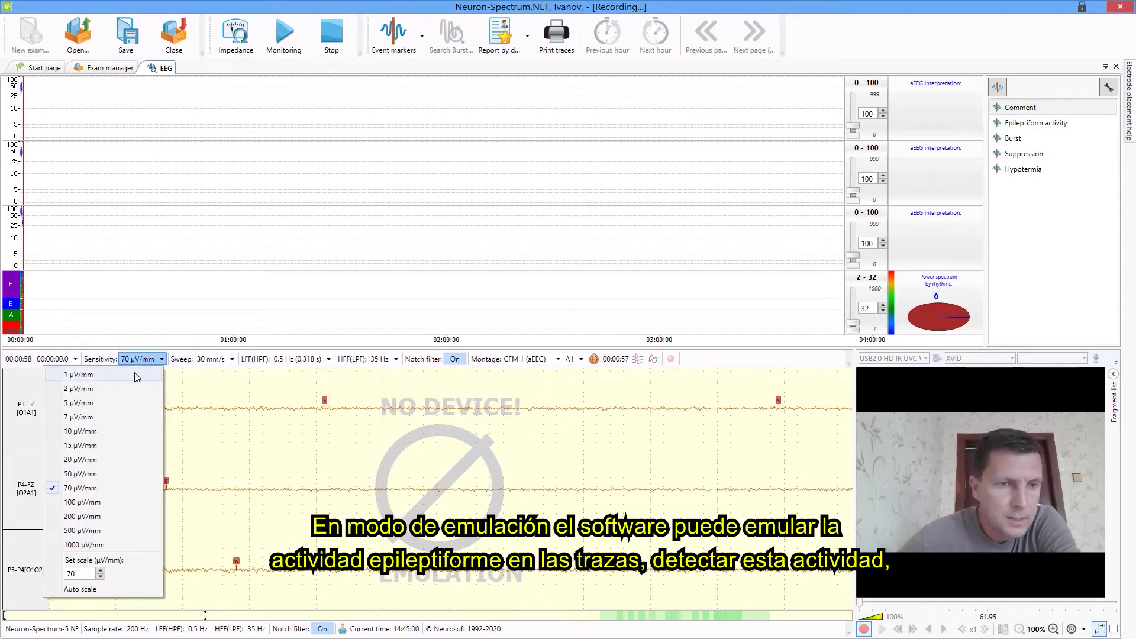
{"action": "left_click", "coordinate": [85, 433]}
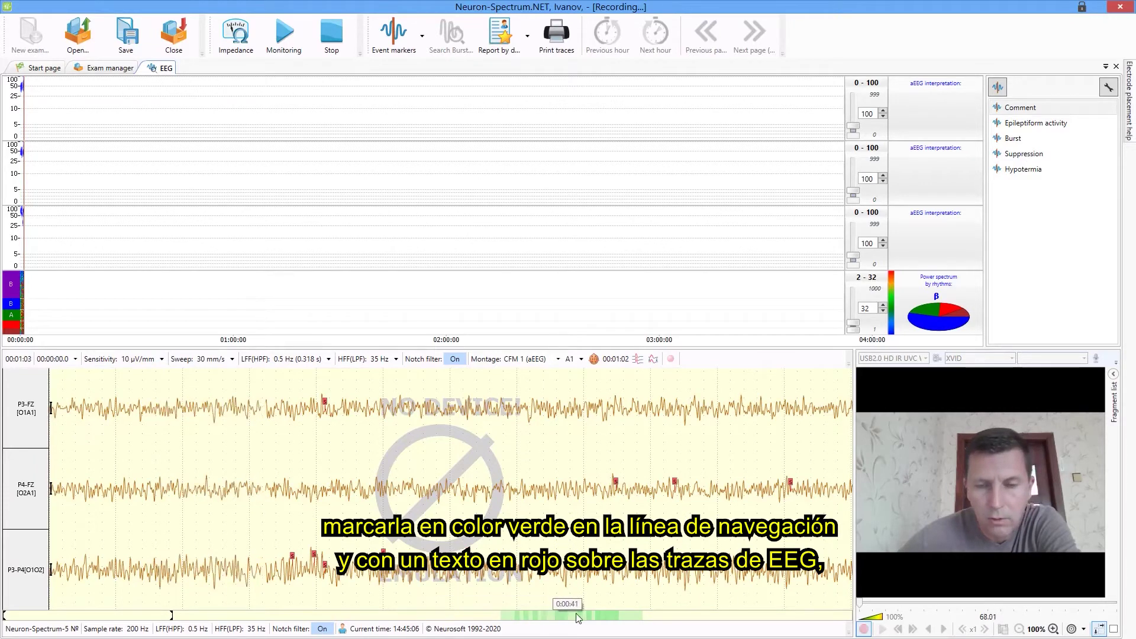
{"action": "mouse_move", "coordinate": [534, 618]}
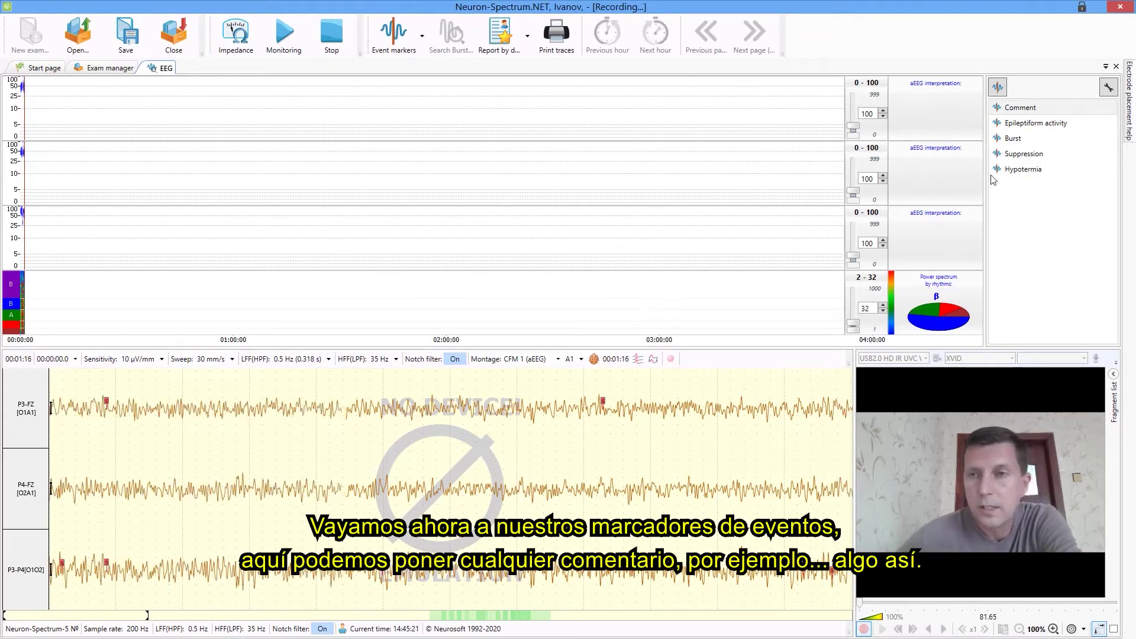
Place a comment event marker on the running recording with the text "Comment 1".
{"action": "left_click", "coordinate": [1036, 109]}
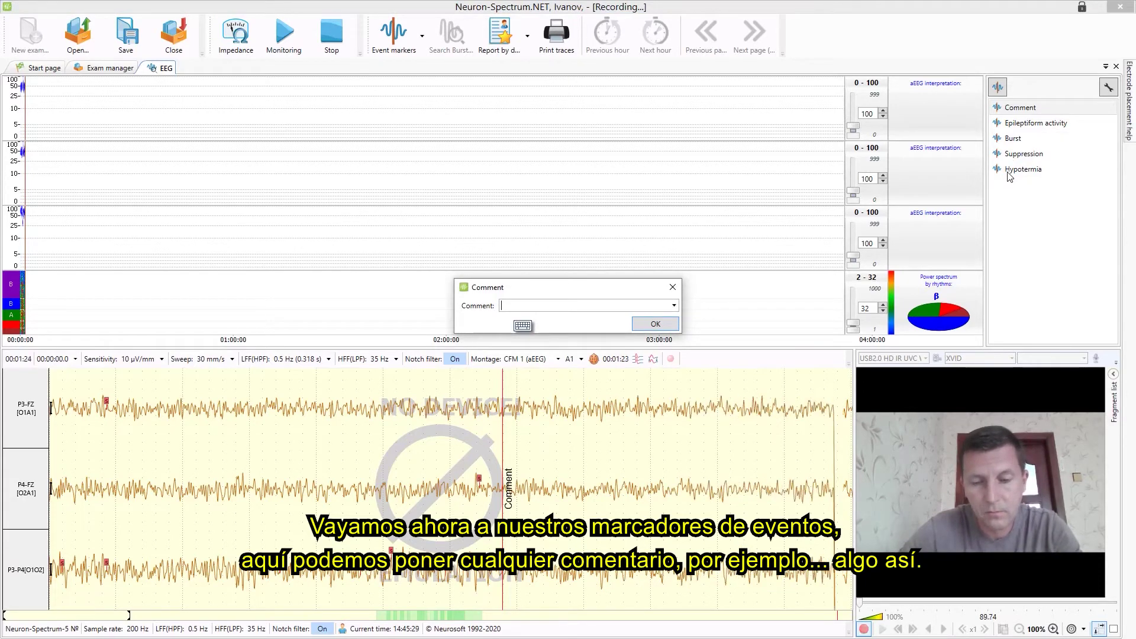
{"action": "type", "text": "Comment 1"}
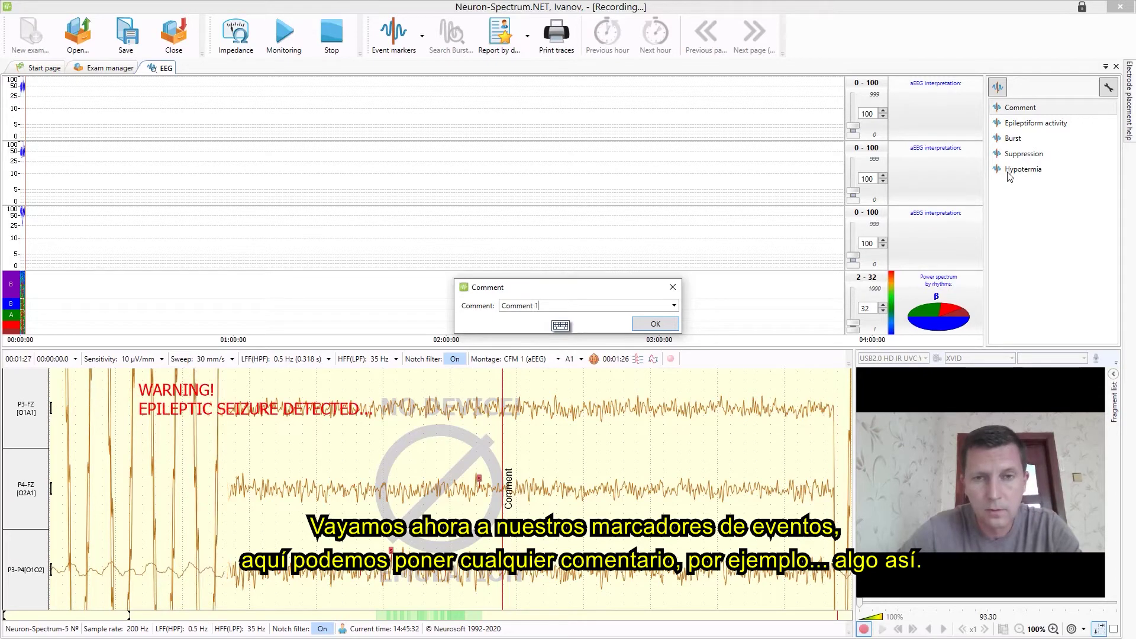
{"action": "key", "text": "Return"}
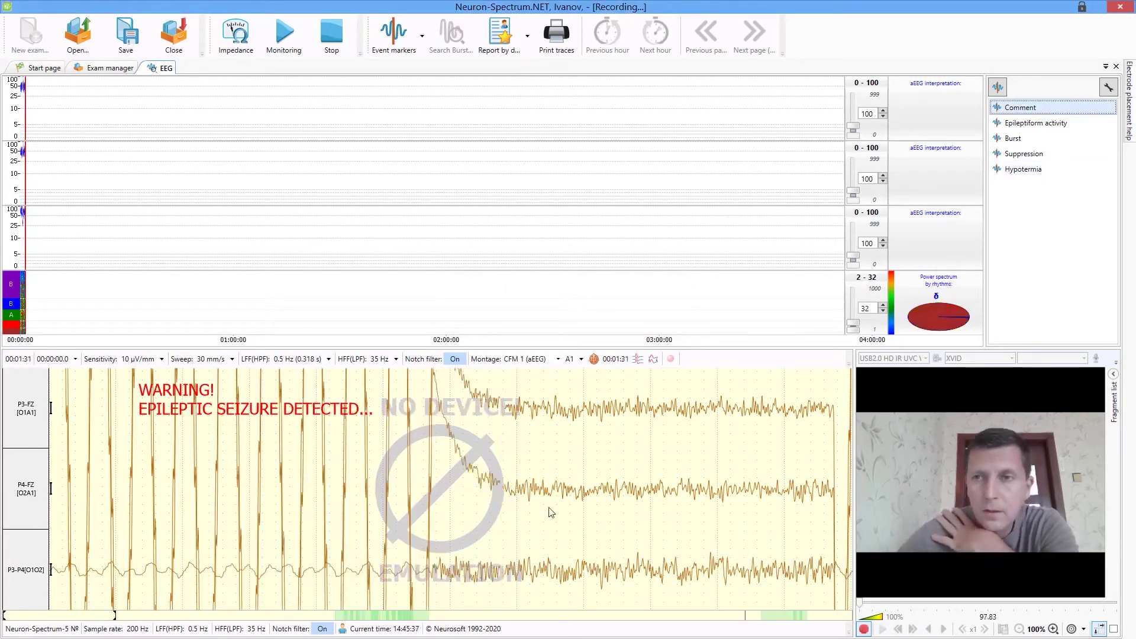
Mark Epileptiform activity on the running recording and start a Hypotermia episode marker.
{"action": "double_click", "coordinate": [1033, 123]}
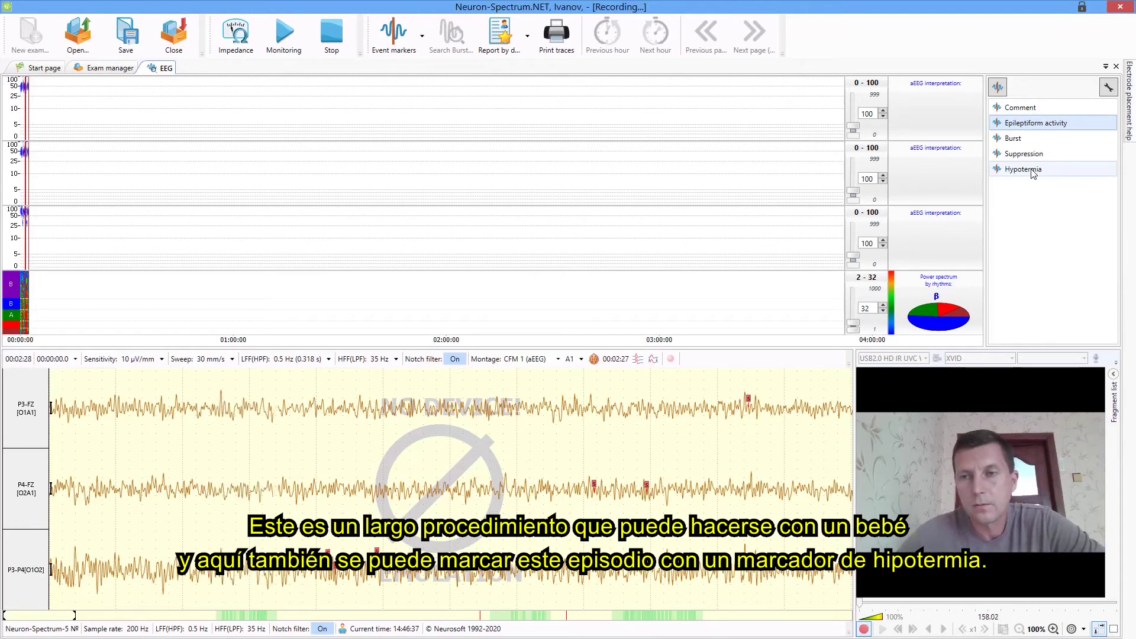
{"action": "left_click", "coordinate": [1029, 169]}
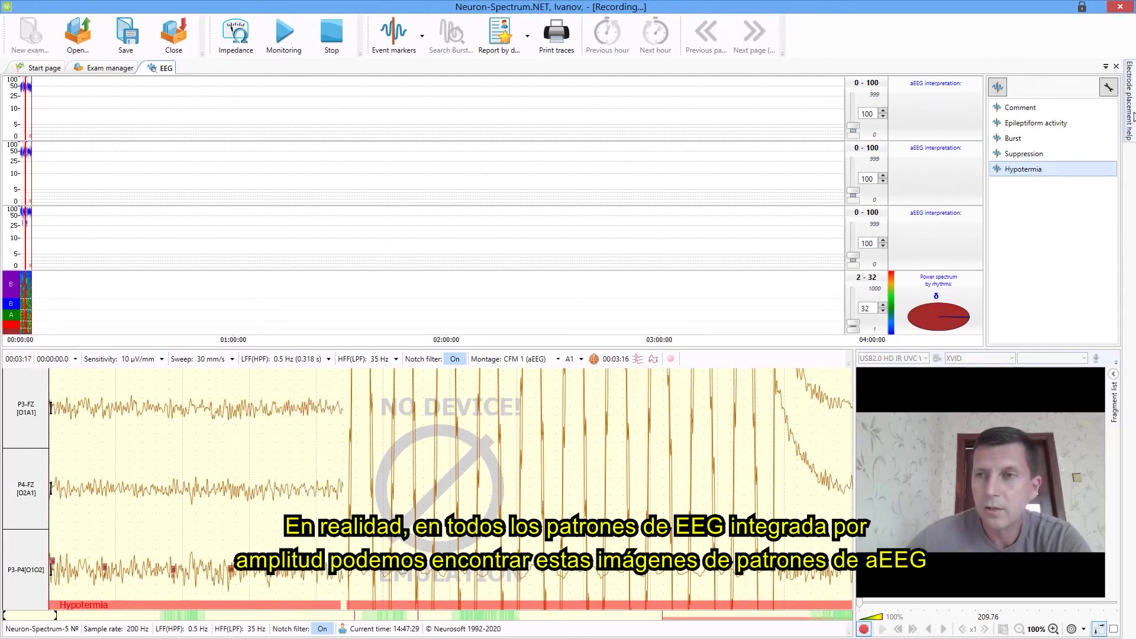
Examine the CFM/aEEG electrode placement help in a widened view, down to the typical aEEG pattern and seizure trend examples.
{"action": "mouse_move", "coordinate": [1130, 116]}
{"action": "left_click", "coordinate": [924, 66]}
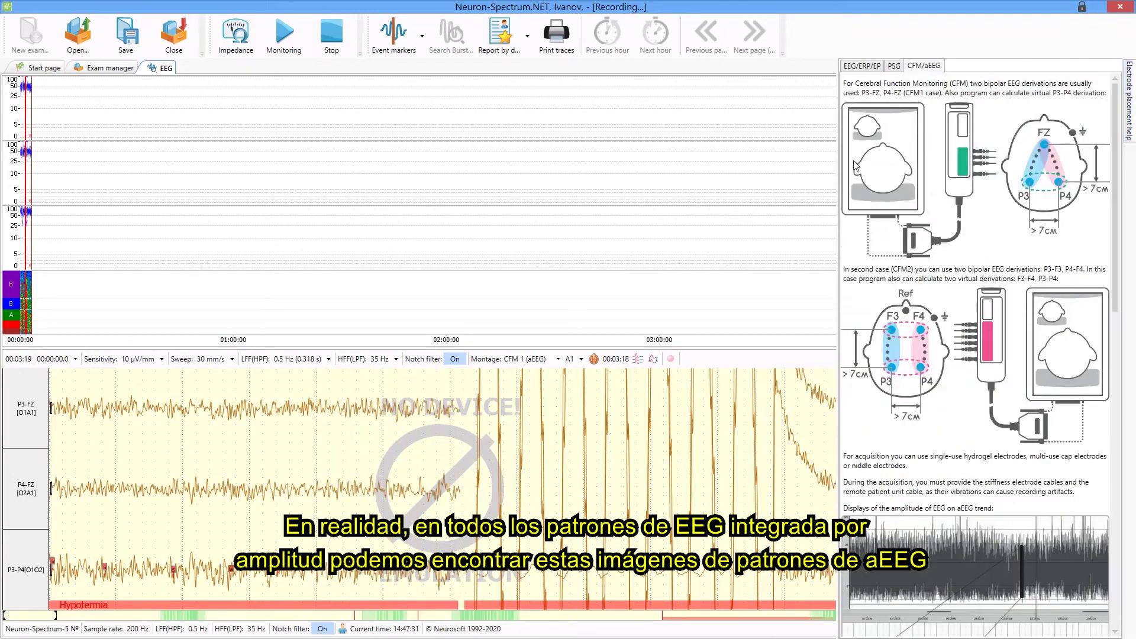
{"action": "left_click_drag", "start_coordinate": [838, 187], "coordinate": [771, 186]}
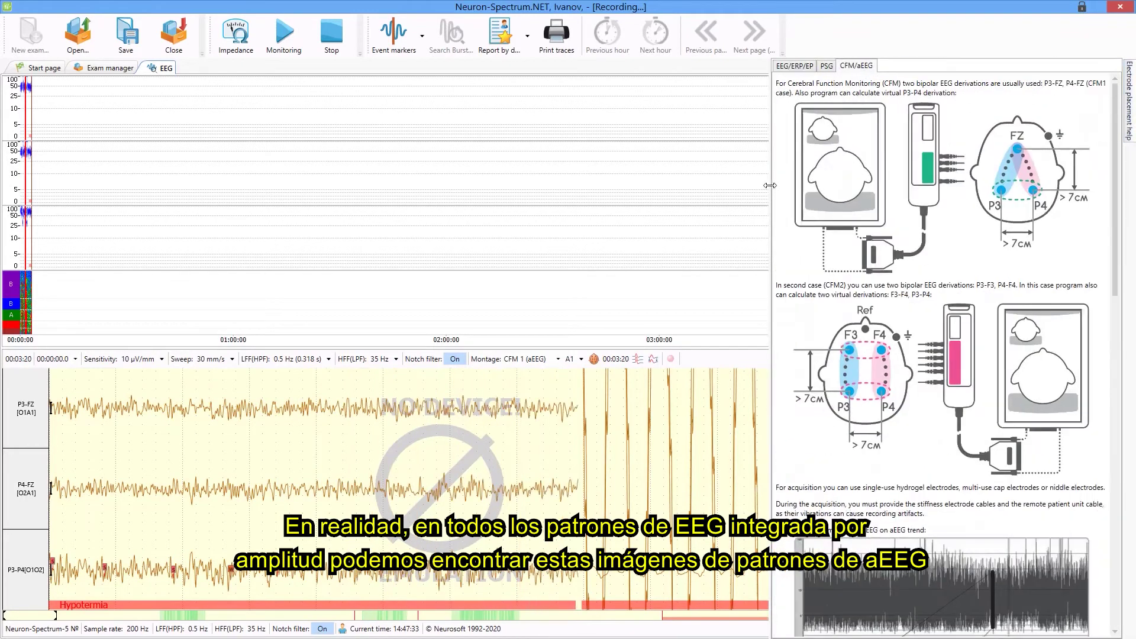
{"action": "scroll", "coordinate": [976, 335], "scroll_direction": "down", "scroll_amount": 15}
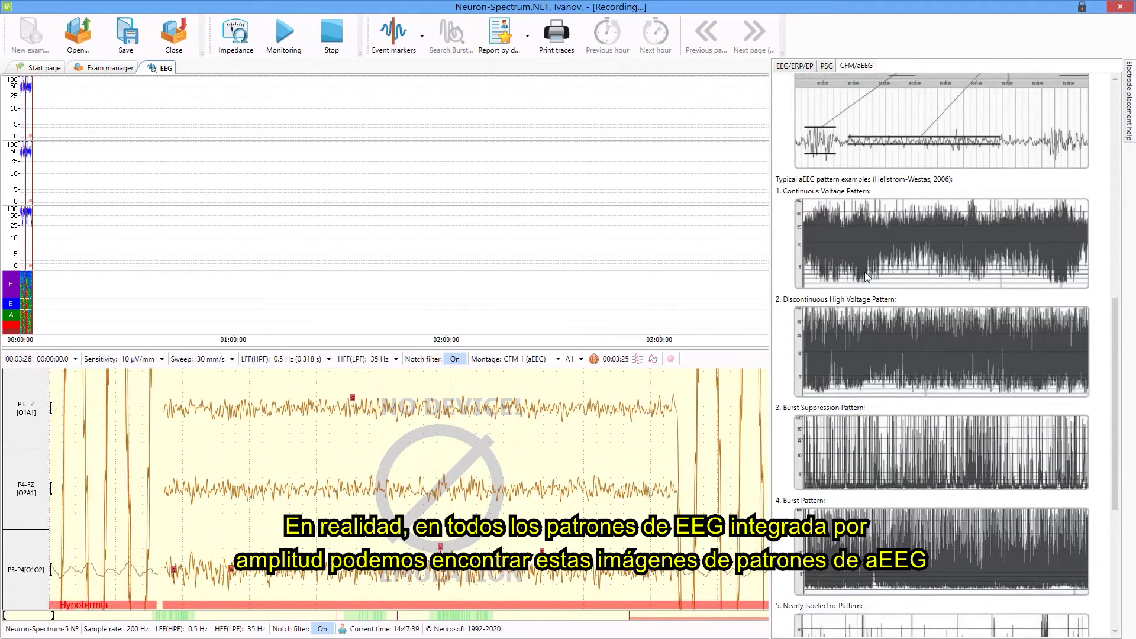
{"action": "scroll", "coordinate": [904, 330], "scroll_direction": "down", "scroll_amount": 3}
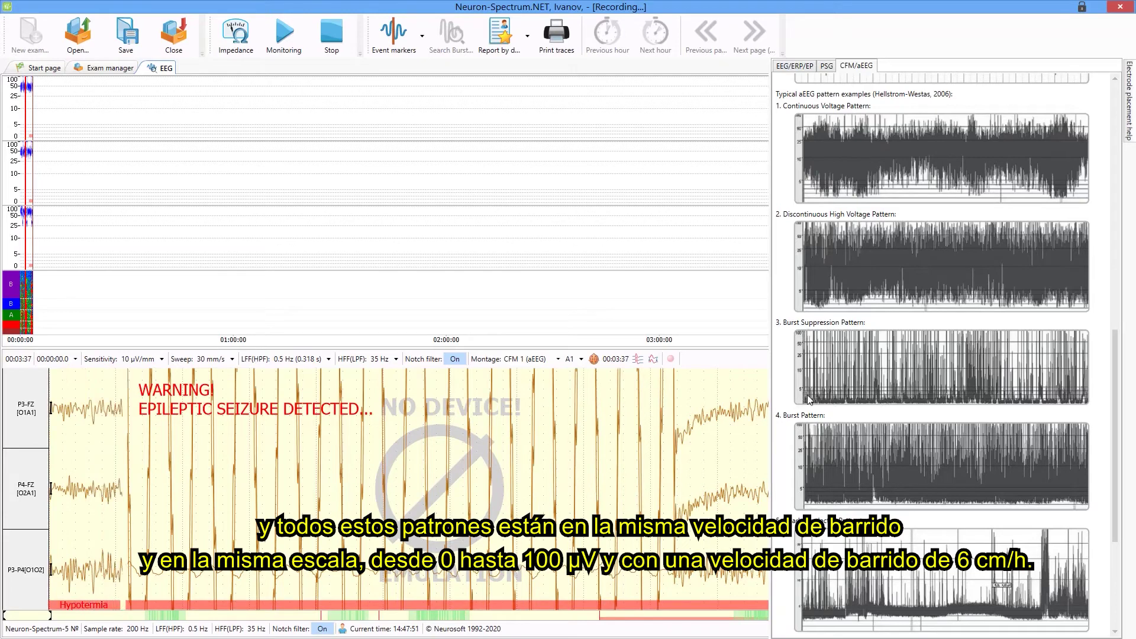
{"action": "scroll", "coordinate": [954, 407], "scroll_direction": "down", "scroll_amount": 3}
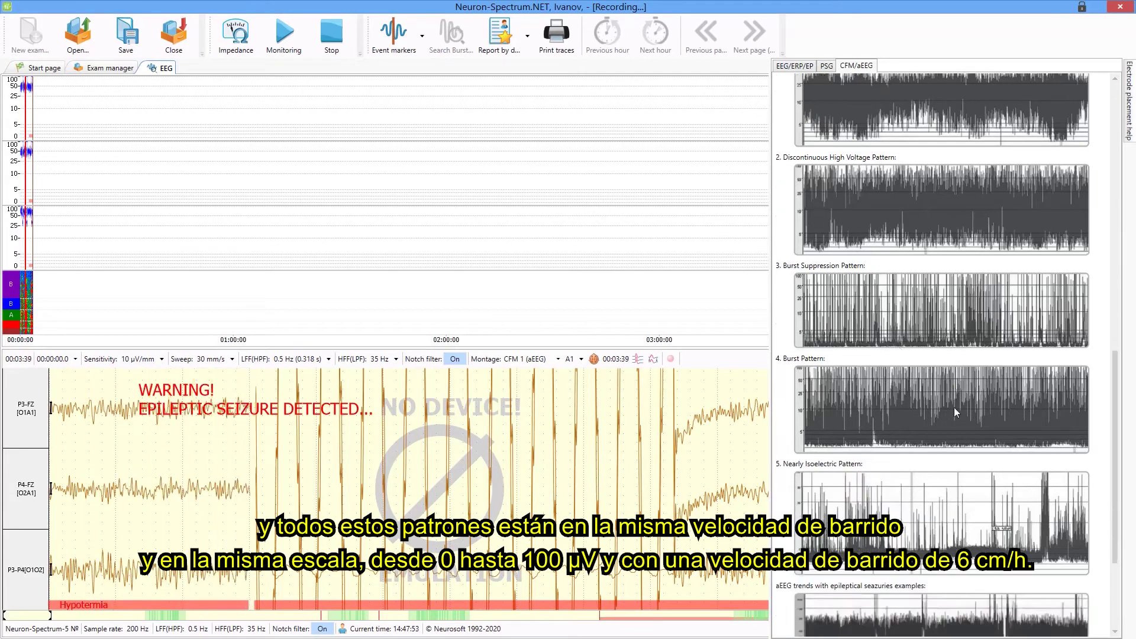
{"action": "scroll", "coordinate": [954, 409], "scroll_direction": "down", "scroll_amount": 2}
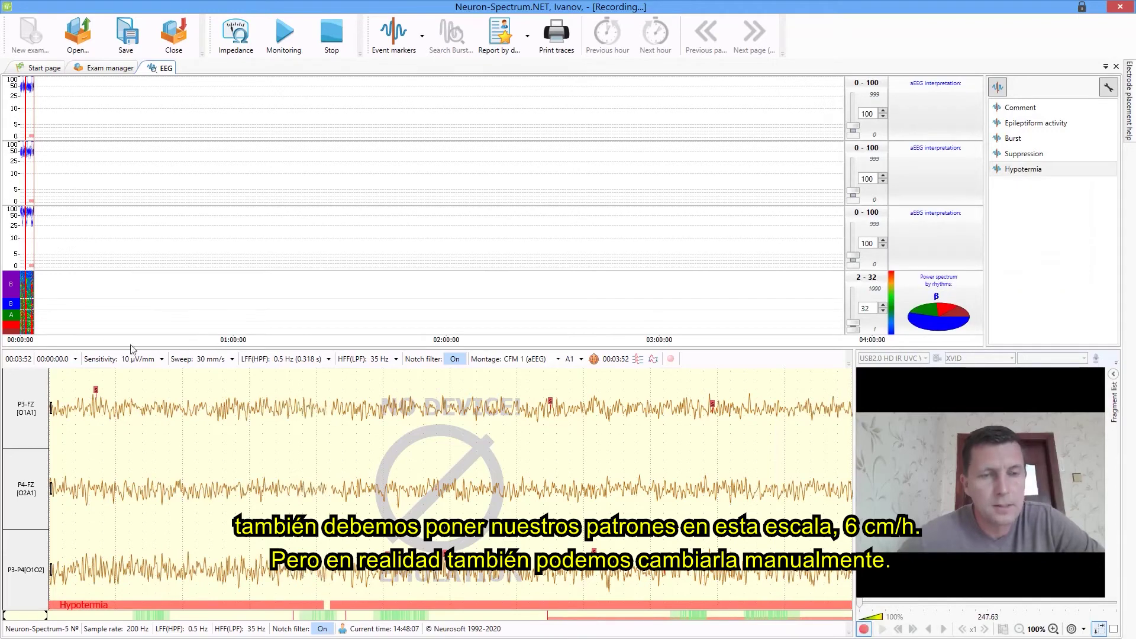
Show the aEEG trend toolbar and set the trend time scale to 1 hour on screen.
{"action": "right_click", "coordinate": [172, 101]}
{"action": "left_click", "coordinate": [190, 110]}
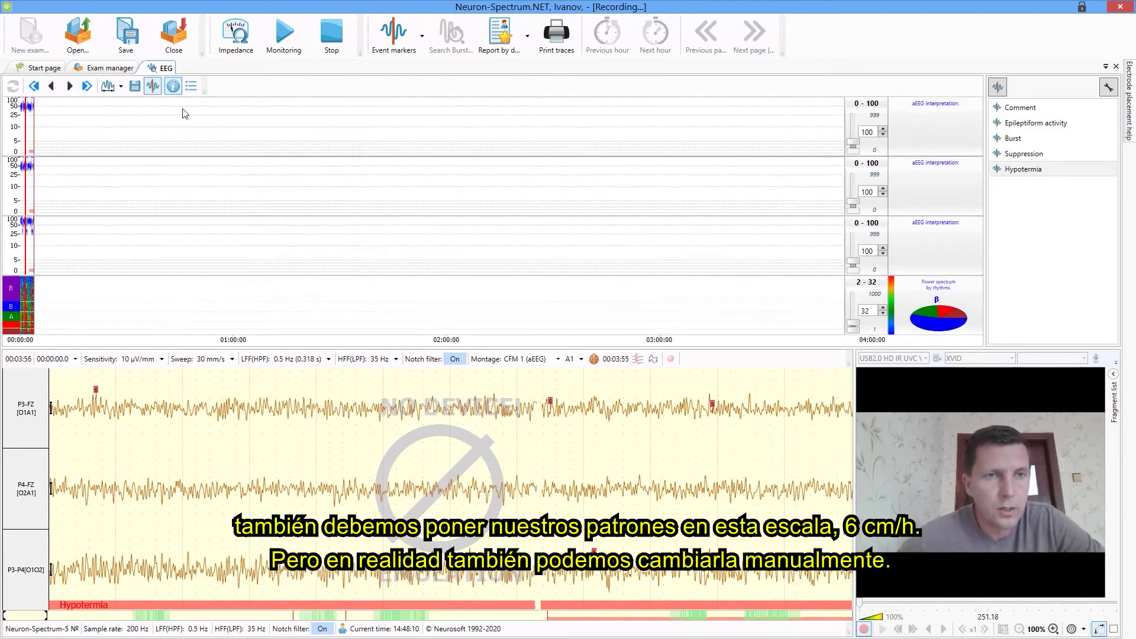
{"action": "left_click", "coordinate": [121, 88]}
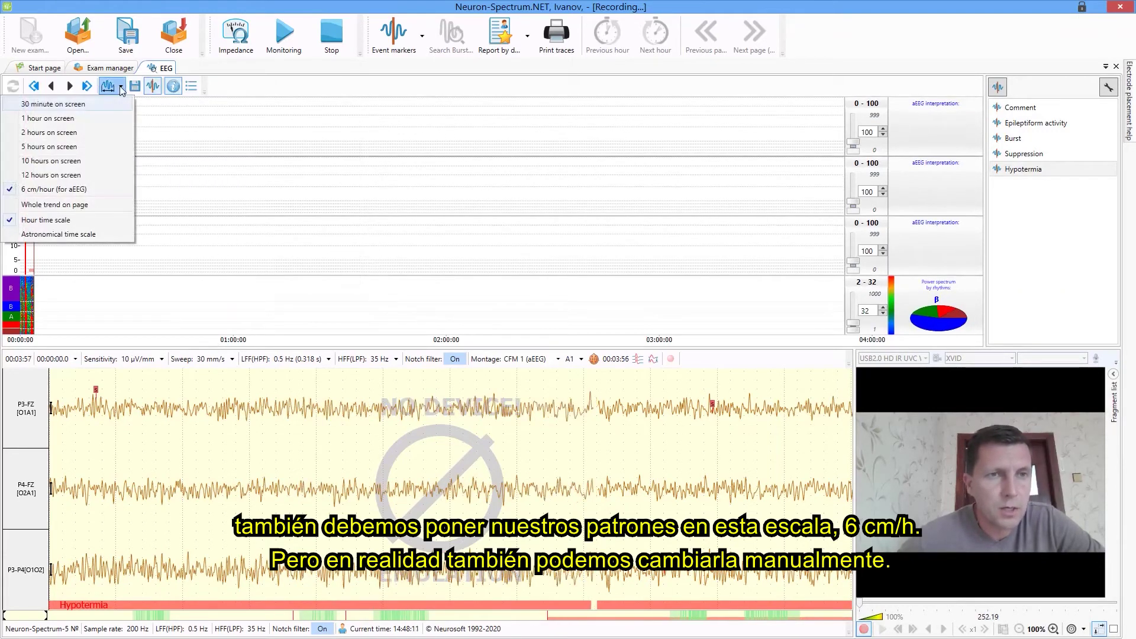
{"action": "left_click", "coordinate": [51, 118]}
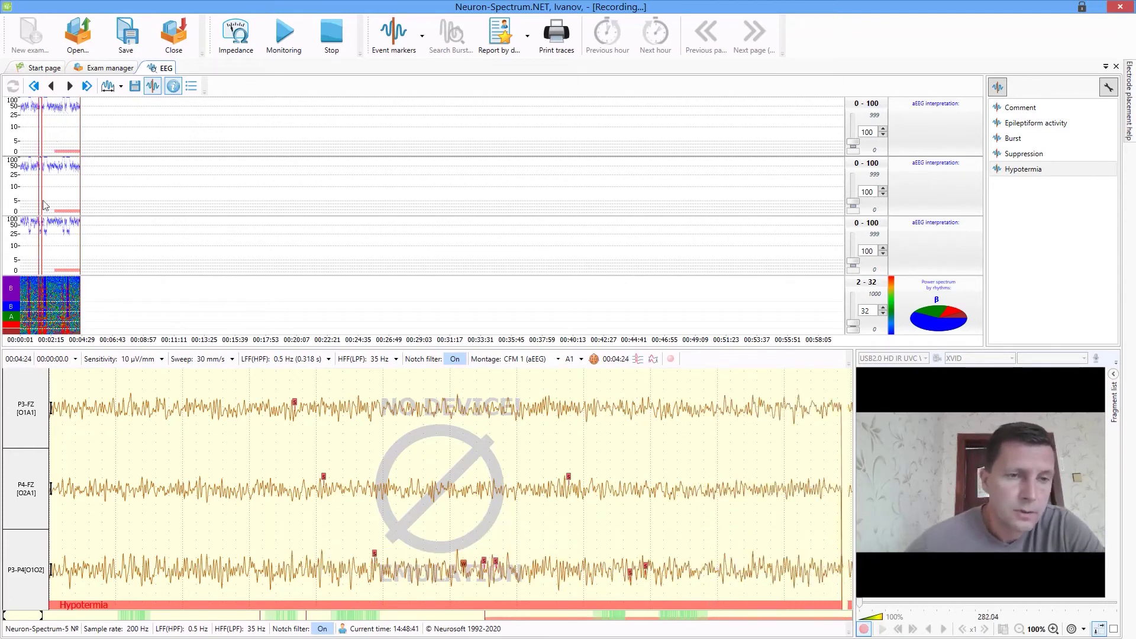
End the Hypotermia episode marker and set the trend time scale to 6 cm/hour (for aEEG).
{"action": "left_click", "coordinate": [1024, 171]}
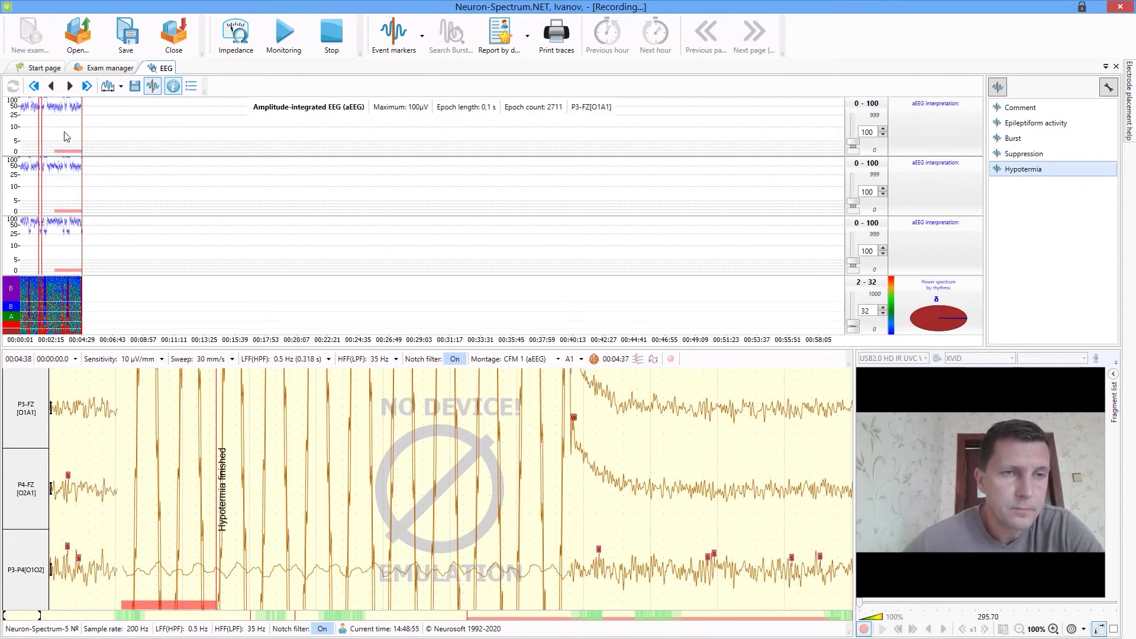
{"action": "left_click", "coordinate": [121, 86]}
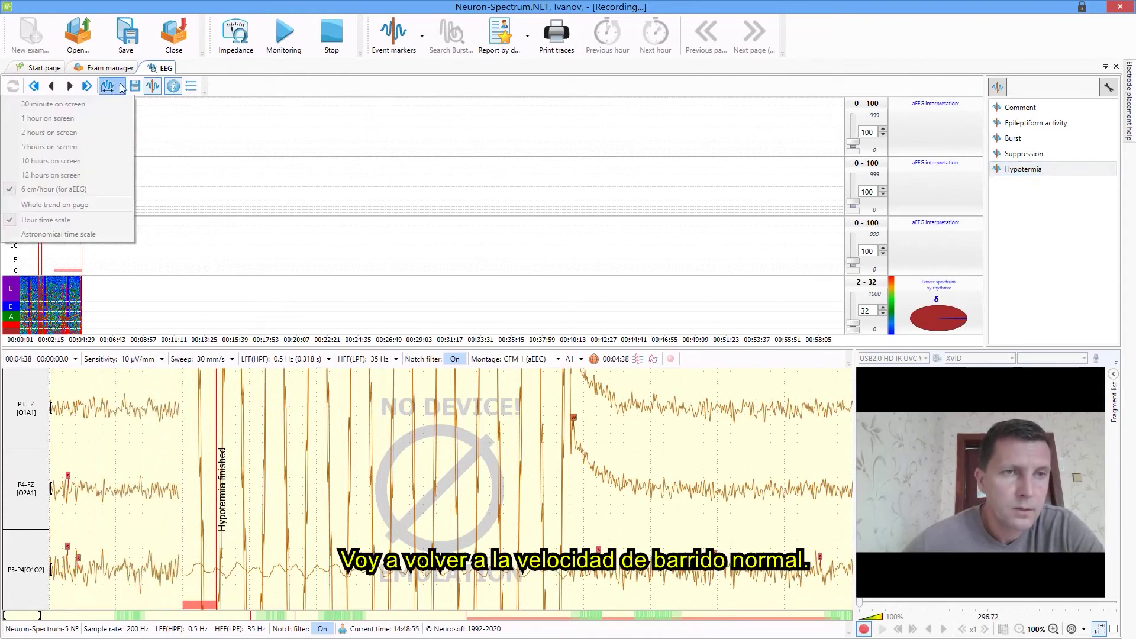
{"action": "left_click", "coordinate": [46, 190]}
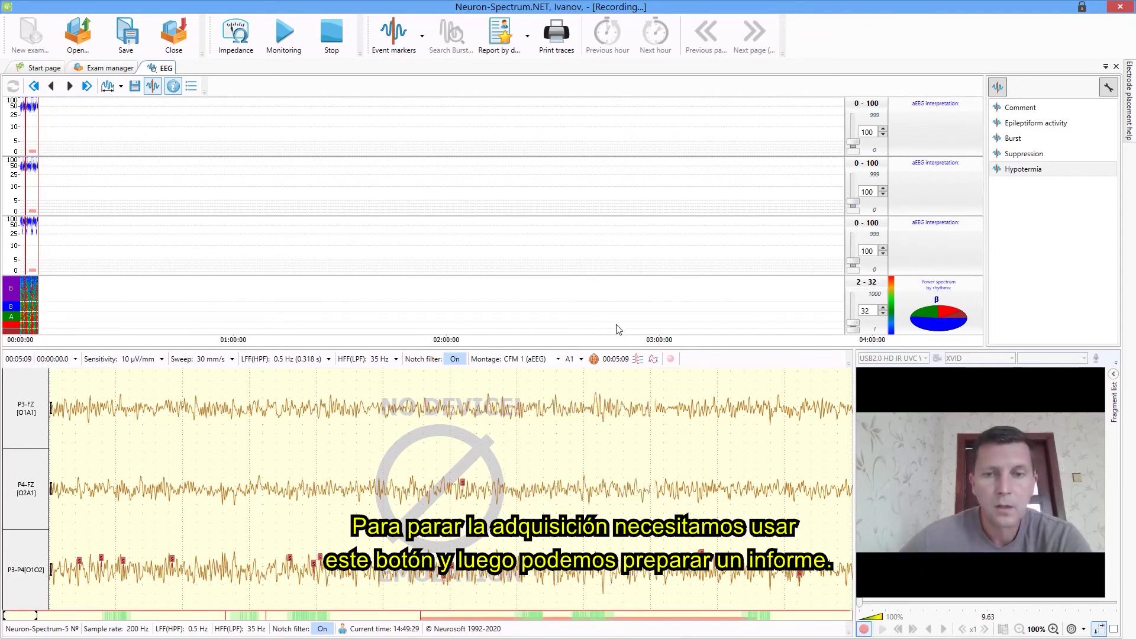
Stop the exam acquisition so that the recorded data is saved.
{"action": "left_click", "coordinate": [334, 45]}
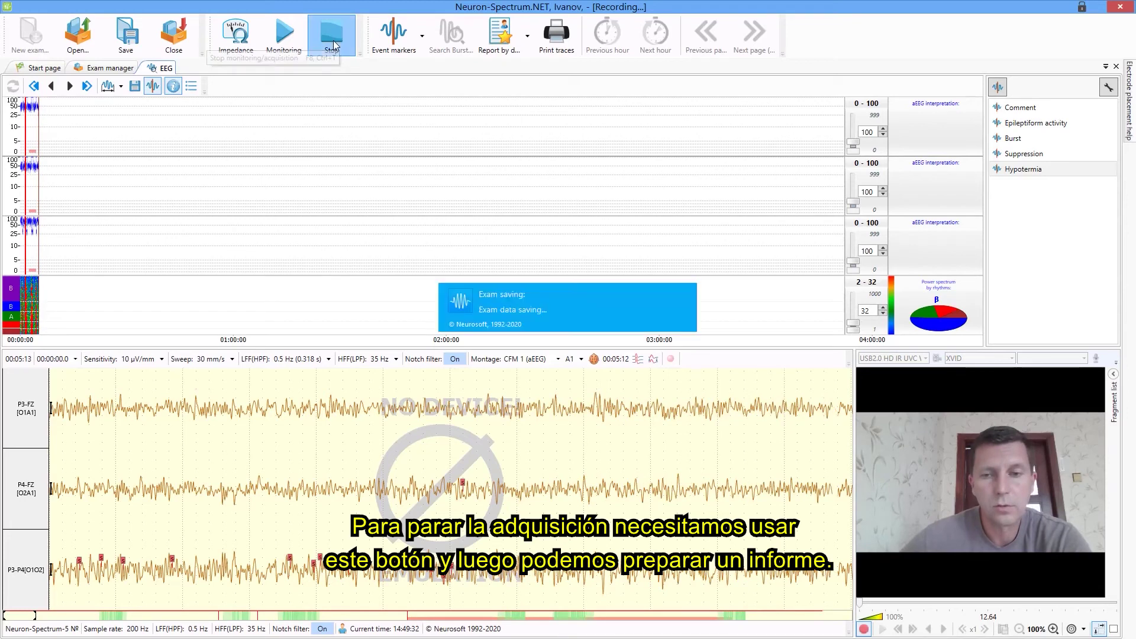
Generate a report for the recorded exam with the default CFM template and review it from patient data to aEEG interpretation.
{"action": "left_click", "coordinate": [526, 39]}
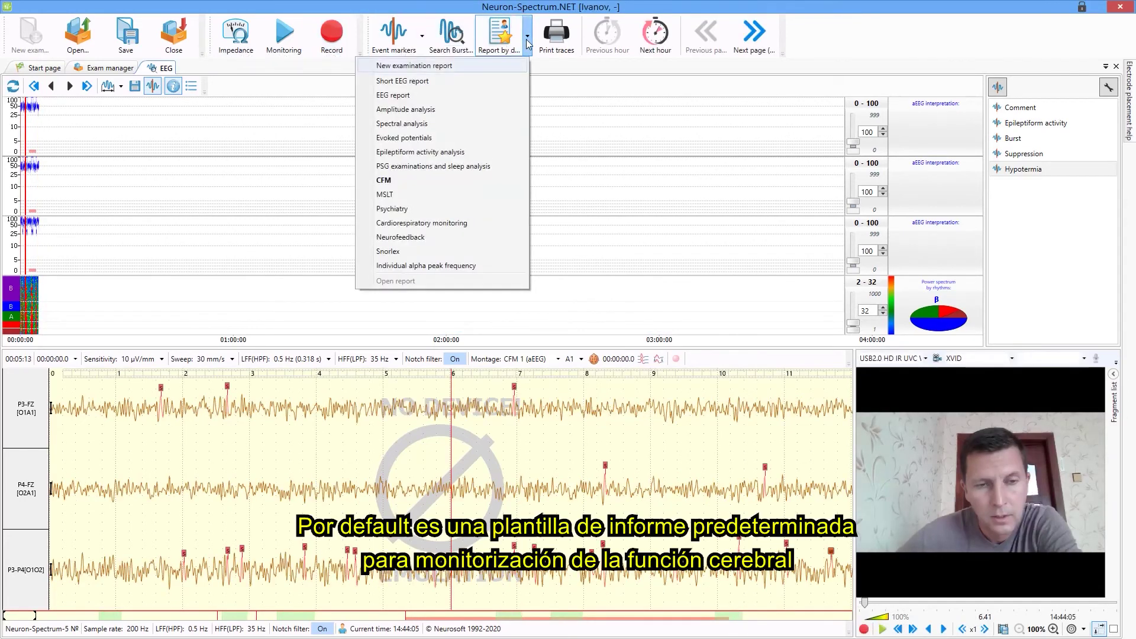
{"action": "left_click", "coordinate": [527, 39]}
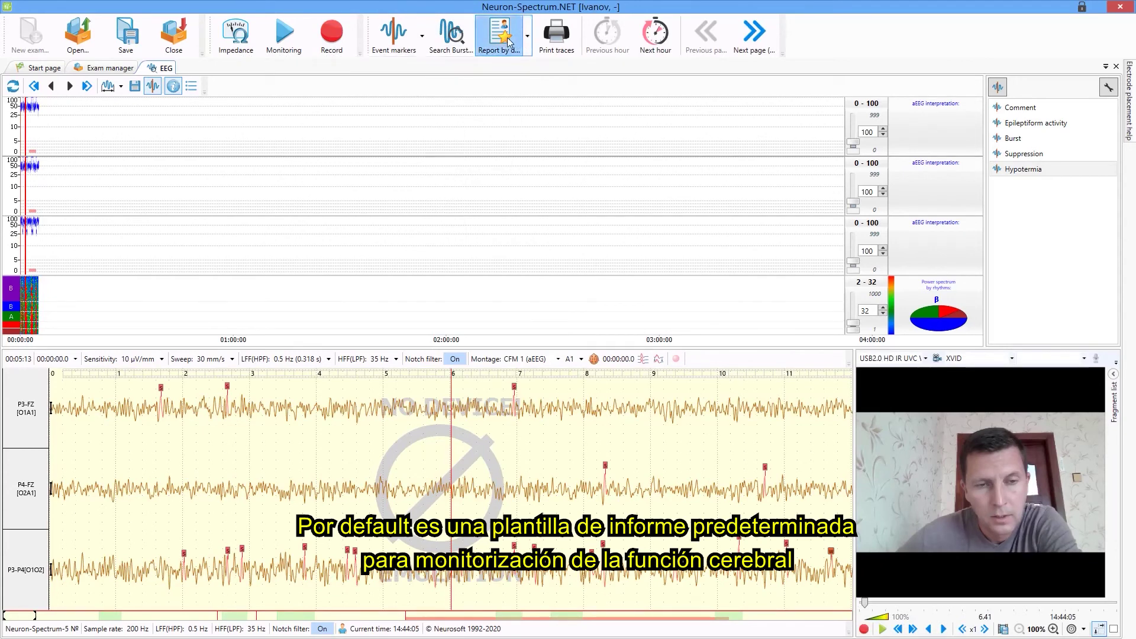
{"action": "left_click", "coordinate": [508, 40]}
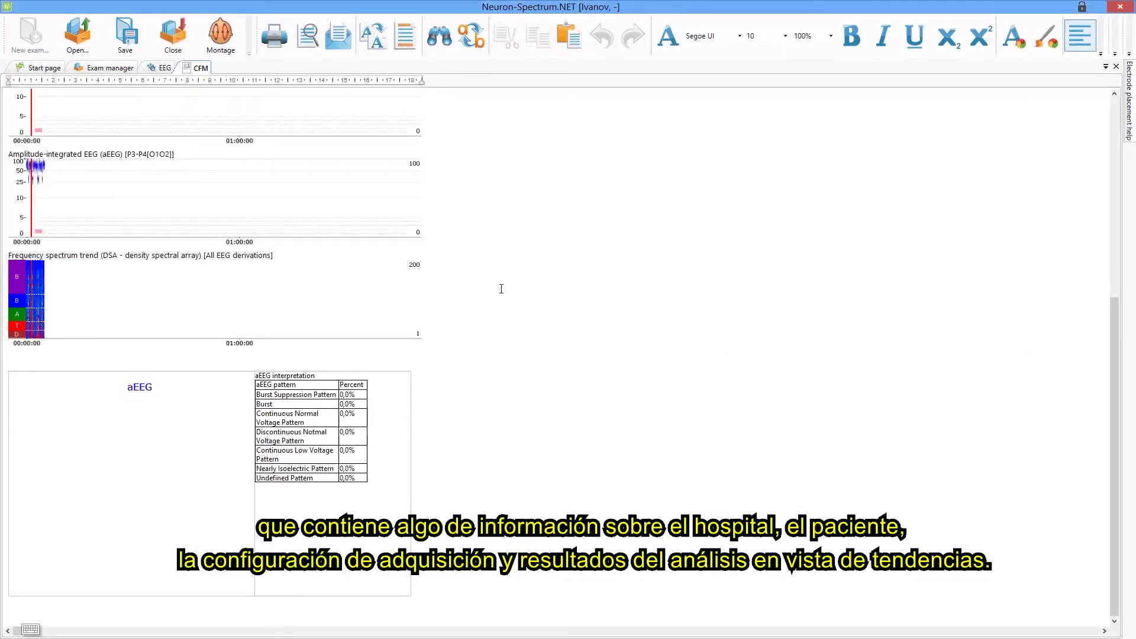
{"action": "scroll", "coordinate": [408, 286], "scroll_direction": "up", "scroll_amount": 6}
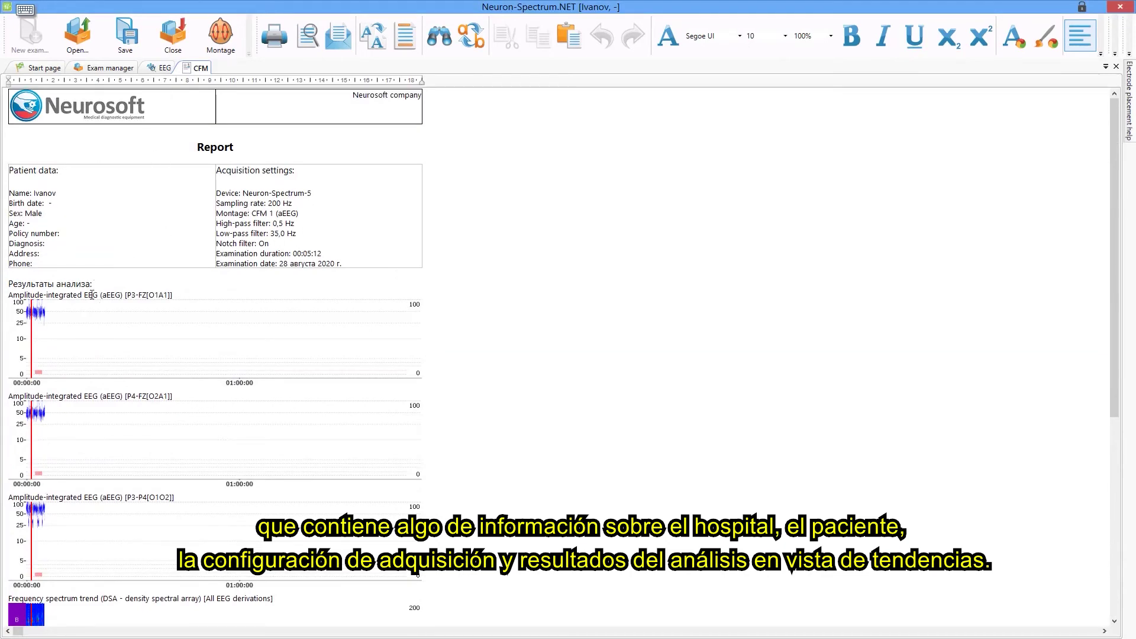
{"action": "scroll", "coordinate": [92, 295], "scroll_direction": "down", "scroll_amount": 8}
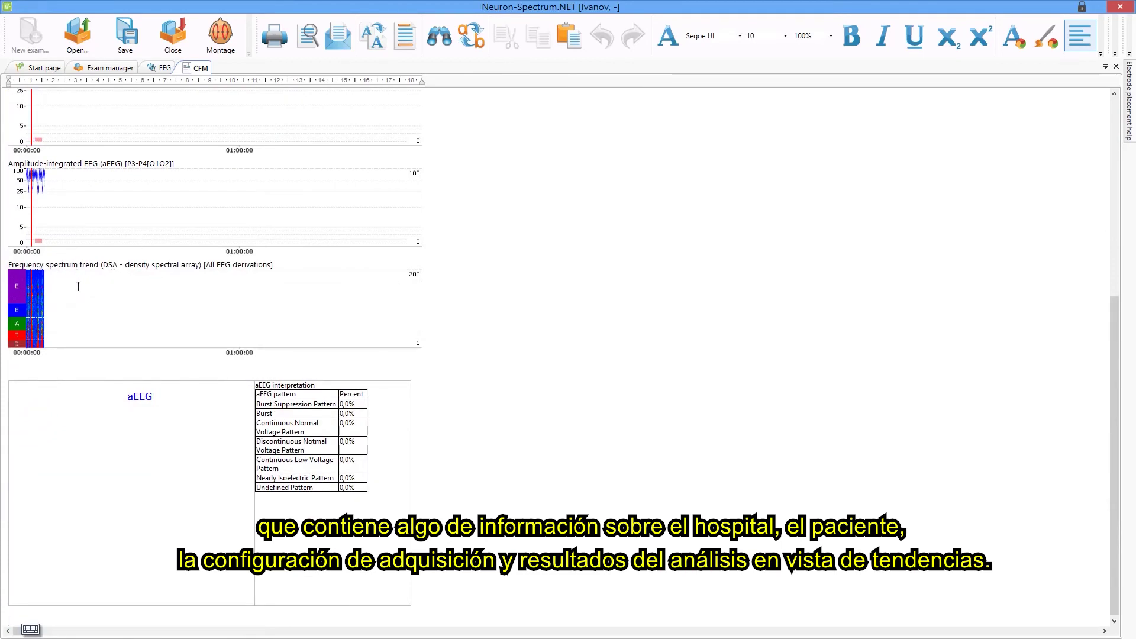
{"action": "scroll", "coordinate": [162, 385], "scroll_direction": "up", "scroll_amount": 3}
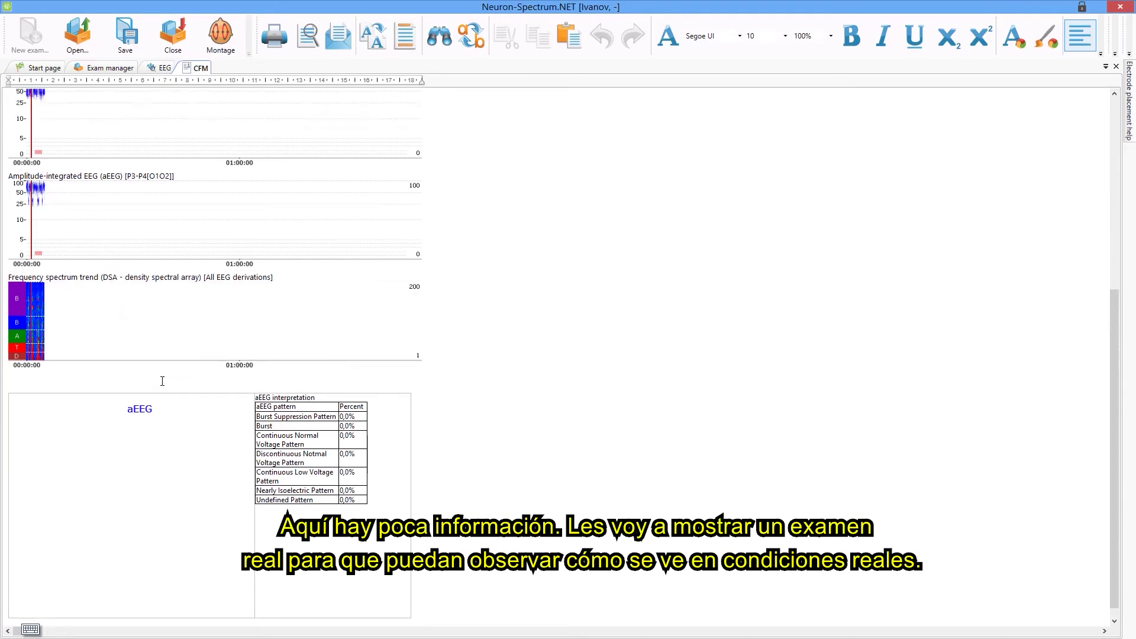
Close the recorded exam without saving it and open the "CFM (aEEG) example" exam at about 00:06:16.
{"action": "left_click", "coordinate": [180, 47]}
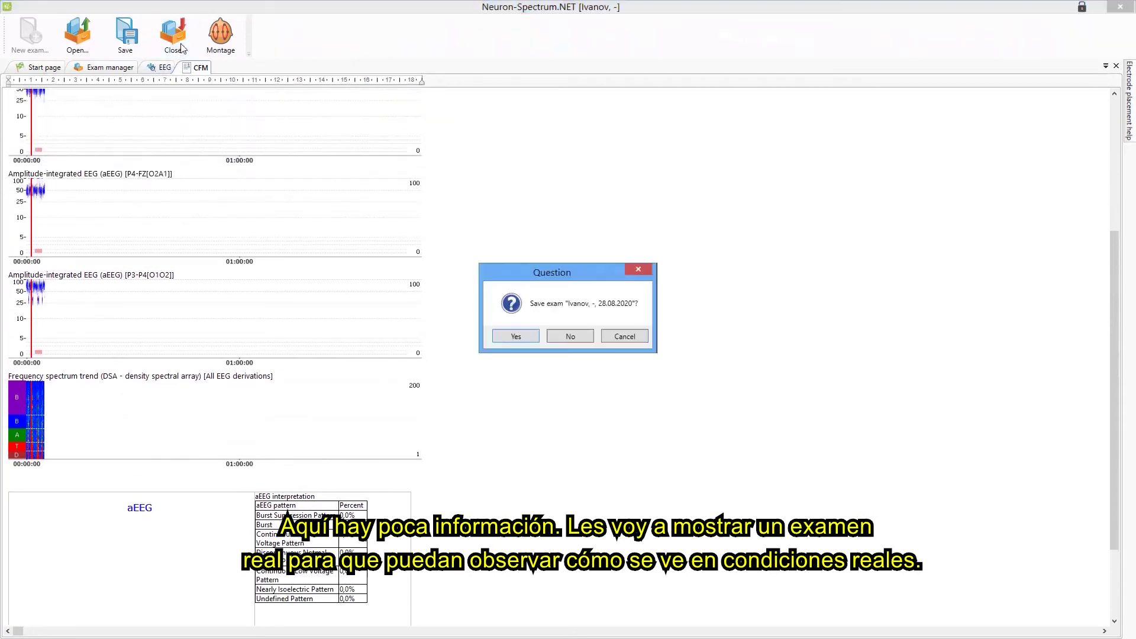
{"action": "left_click", "coordinate": [584, 336]}
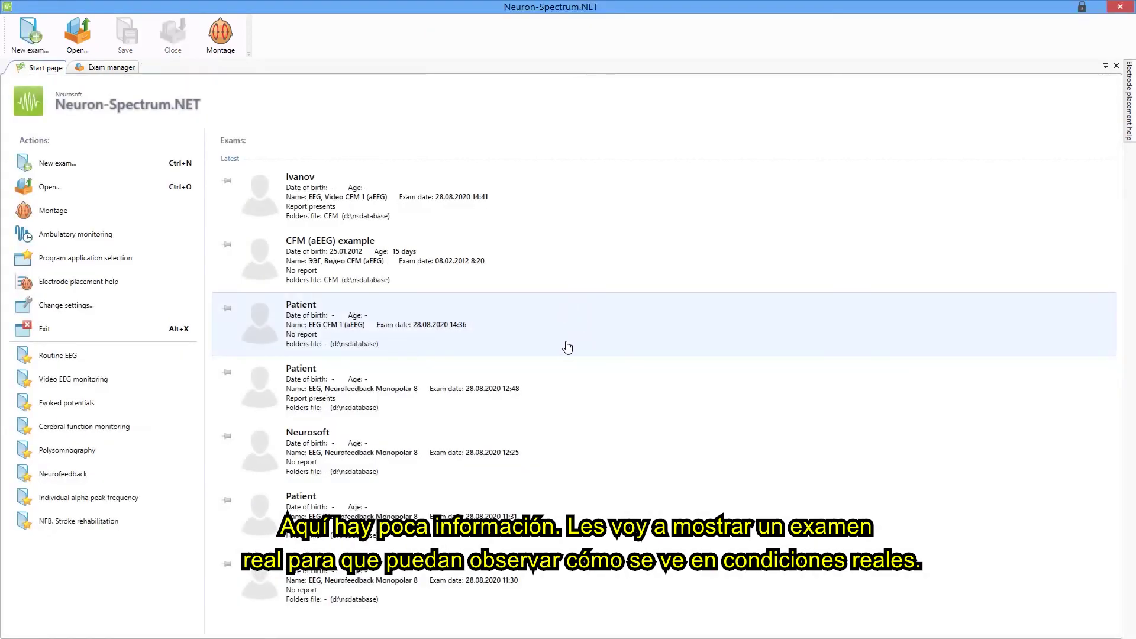
{"action": "double_click", "coordinate": [306, 270]}
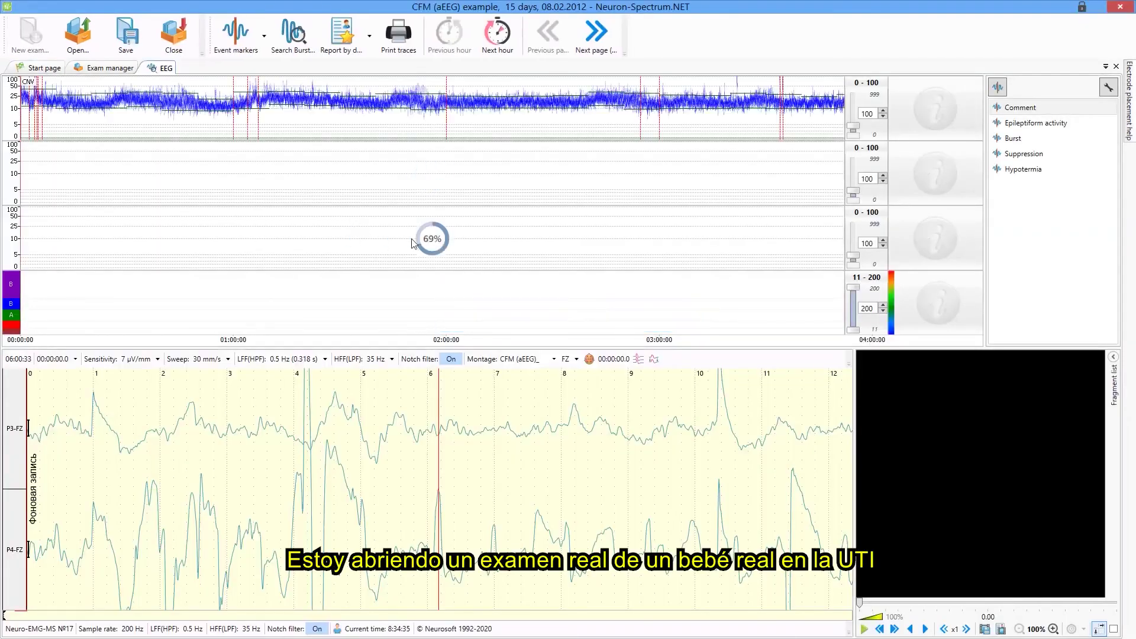
{"action": "left_click", "coordinate": [18, 615]}
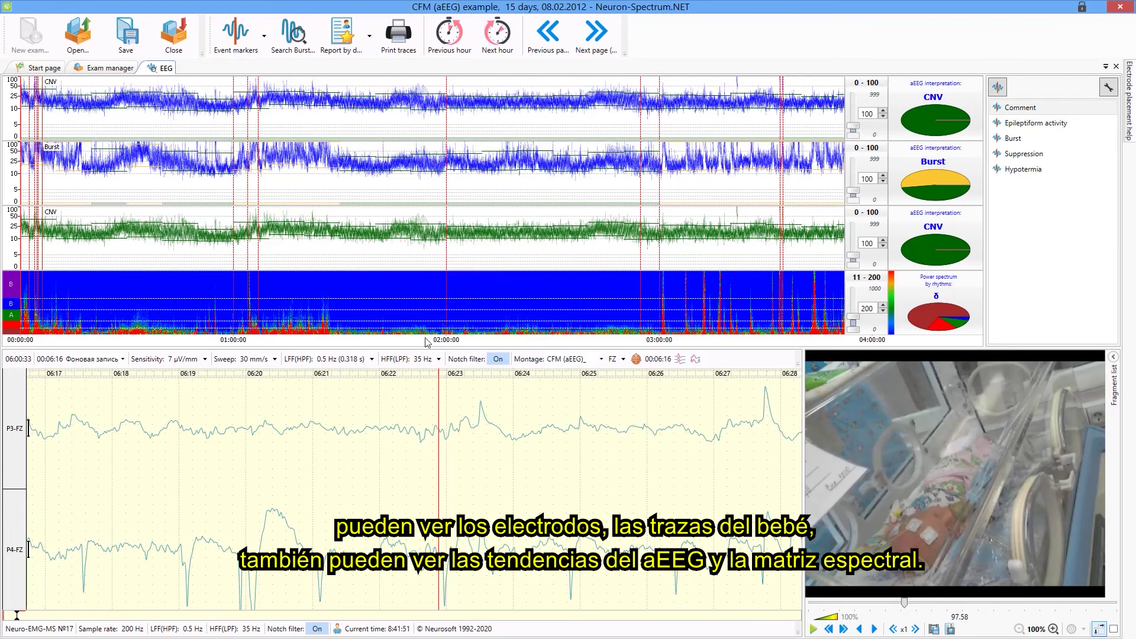
Generate a CFM report for the example exam and review its patient data, acquisition settings, aEEG trends and interpretation.
{"action": "left_click", "coordinate": [371, 48]}
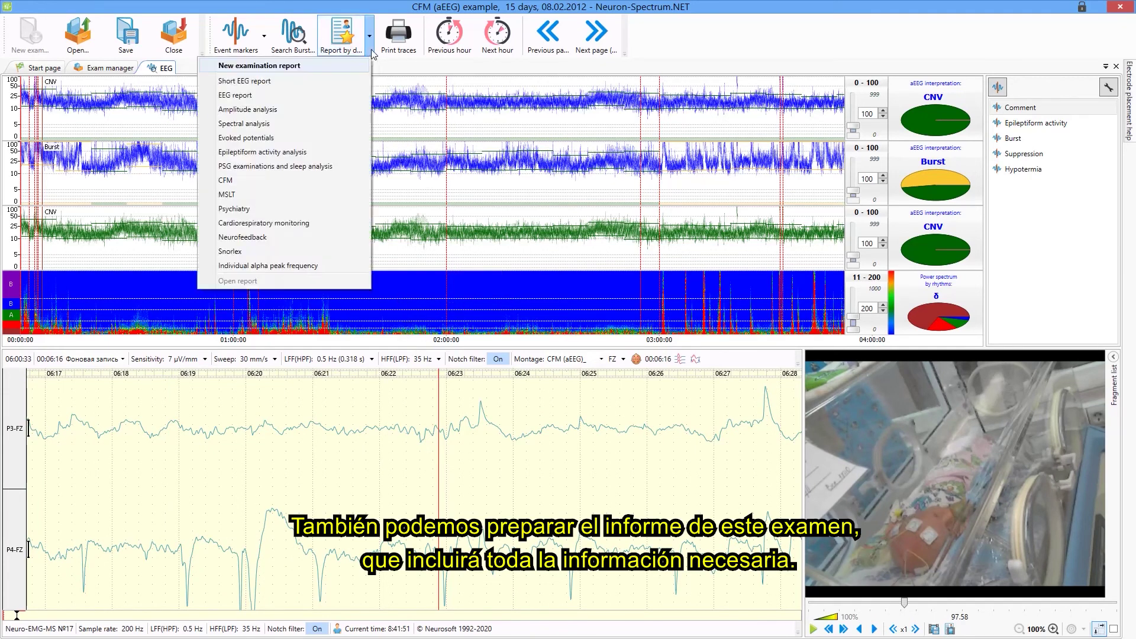
{"action": "left_click", "coordinate": [237, 186]}
{"action": "left_click", "coordinate": [645, 410]}
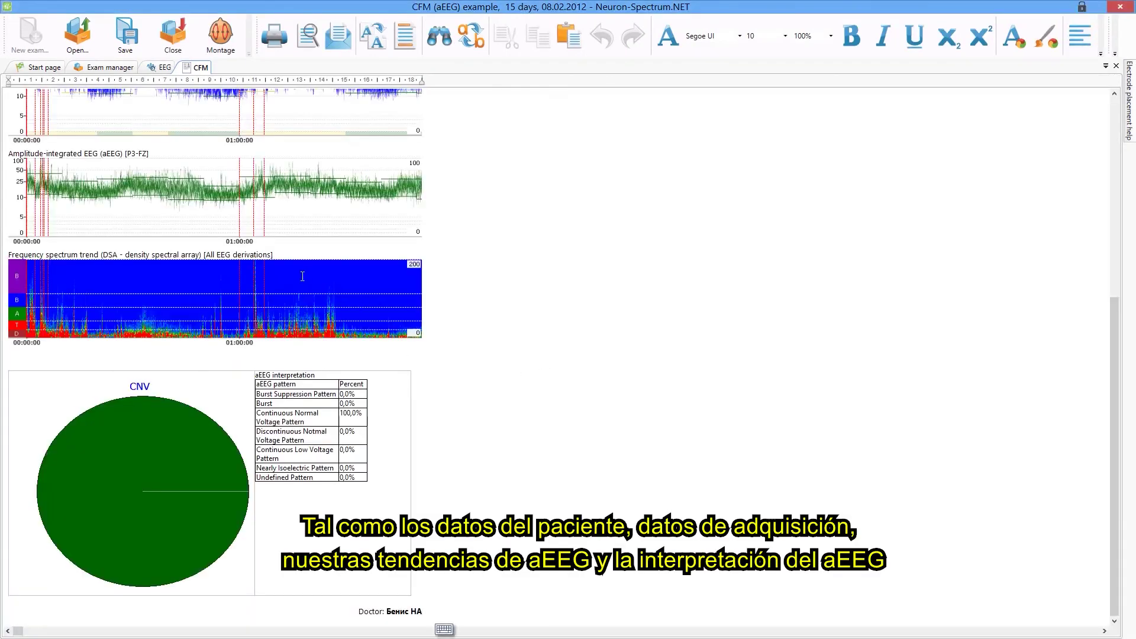
{"action": "scroll", "coordinate": [301, 274], "scroll_direction": "up", "scroll_amount": 10}
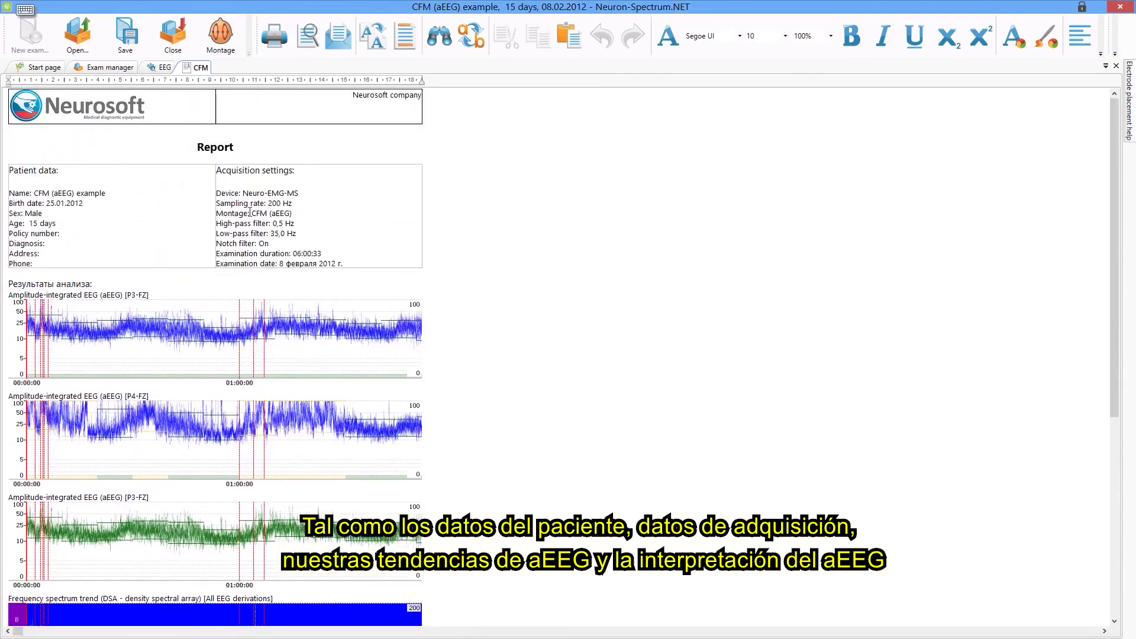
{"action": "scroll", "coordinate": [250, 212], "scroll_direction": "down", "scroll_amount": 3}
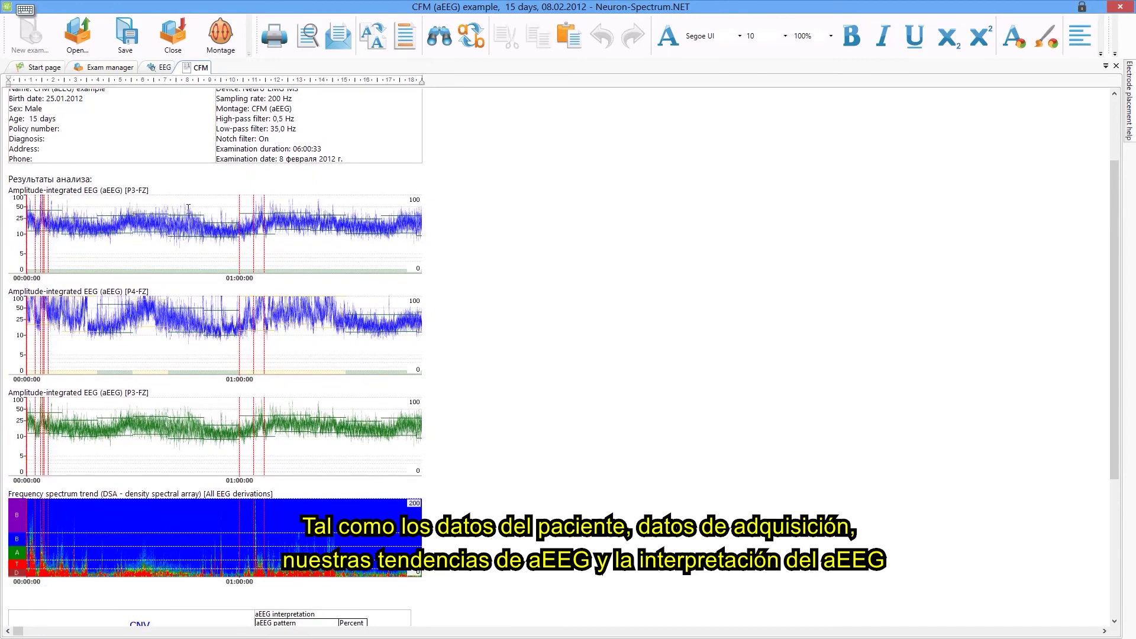
{"action": "scroll", "coordinate": [188, 209], "scroll_direction": "down", "scroll_amount": 6}
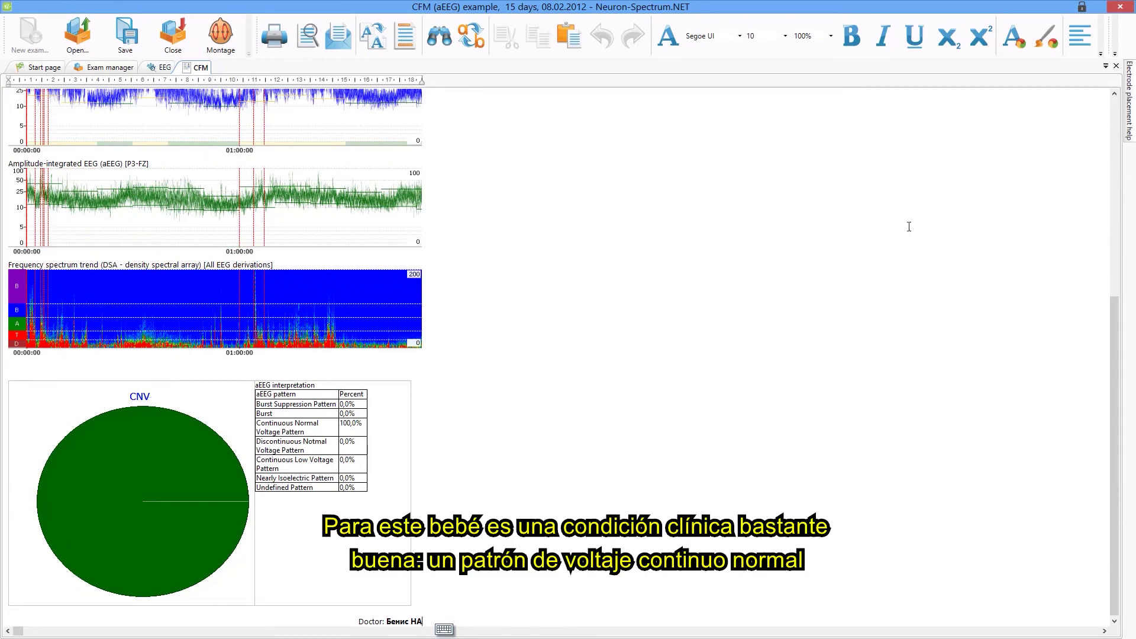
Examine the typical aEEG patterns and the electrode schemes in the CFM/aEEG electrode placement help beside the report.
{"action": "left_click", "coordinate": [1129, 112]}
{"action": "scroll", "coordinate": [995, 237], "scroll_direction": "up", "scroll_amount": 4}
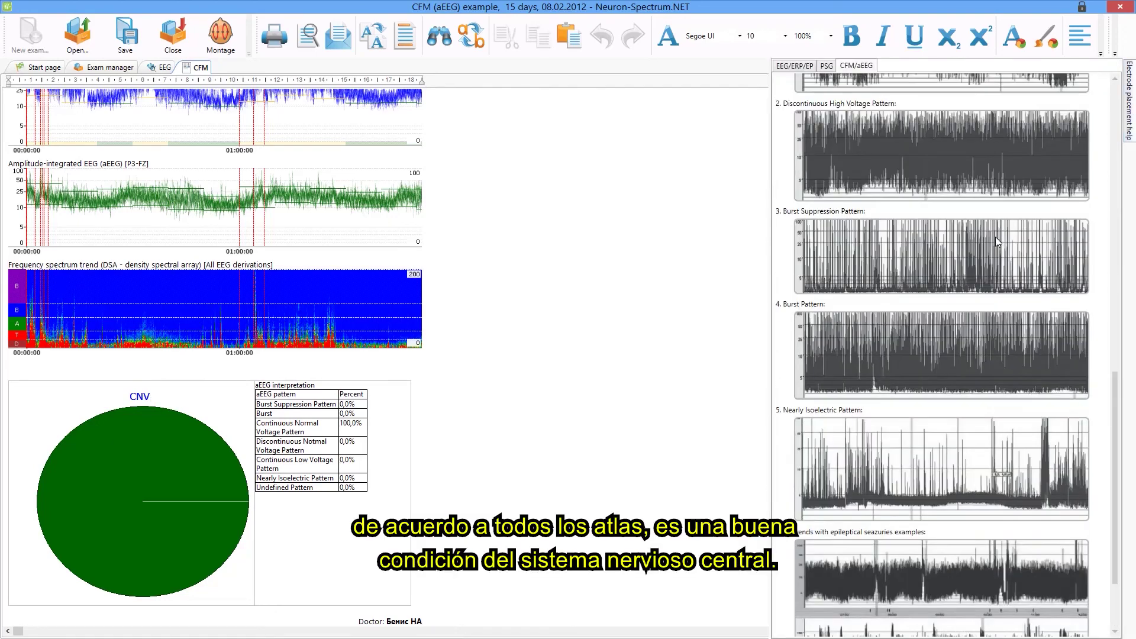
{"action": "scroll", "coordinate": [995, 237], "scroll_direction": "up", "scroll_amount": 4}
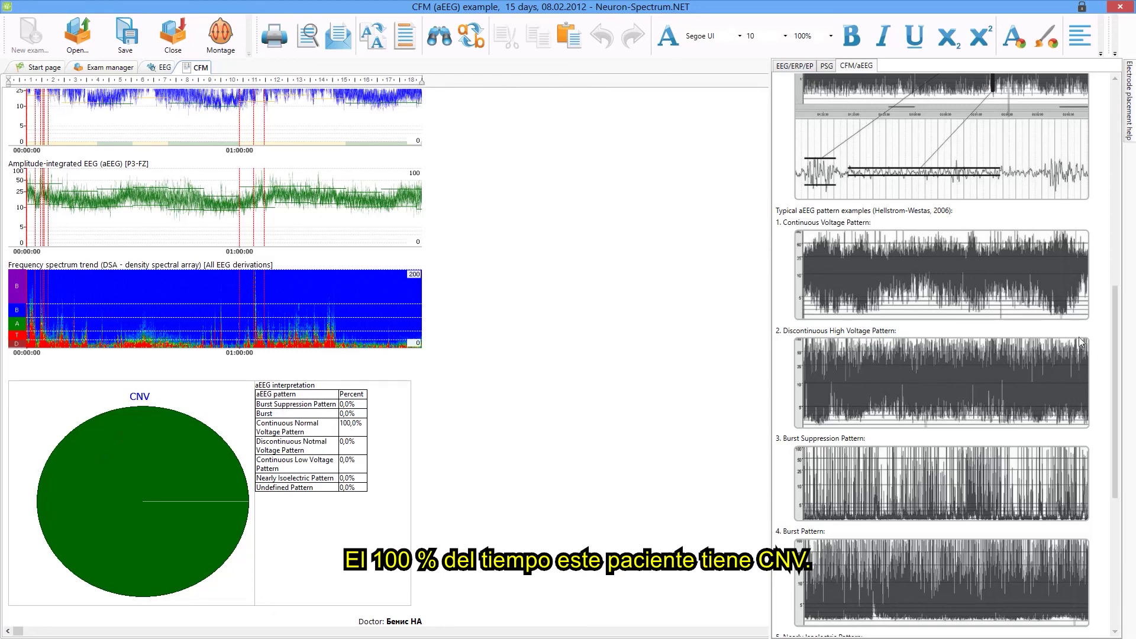
{"action": "scroll", "coordinate": [1072, 341], "scroll_direction": "up", "scroll_amount": 10}
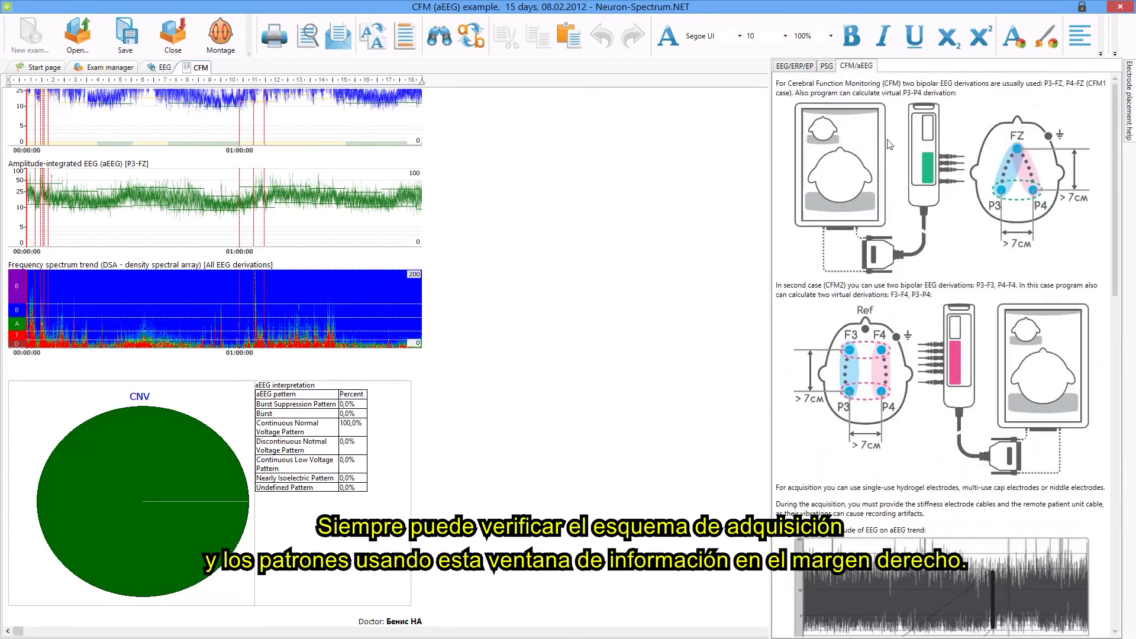
{"action": "scroll", "coordinate": [919, 188], "scroll_direction": "down", "scroll_amount": 7}
{"action": "scroll", "coordinate": [917, 186], "scroll_direction": "down", "scroll_amount": 8}
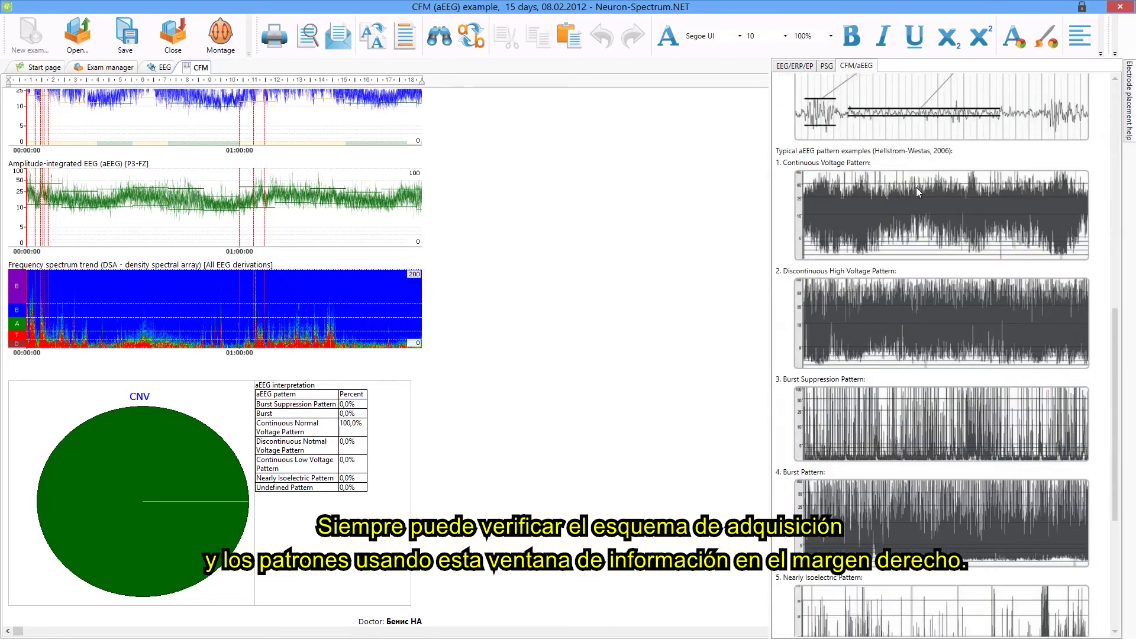
{"action": "scroll", "coordinate": [931, 197], "scroll_direction": "up", "scroll_amount": 15}
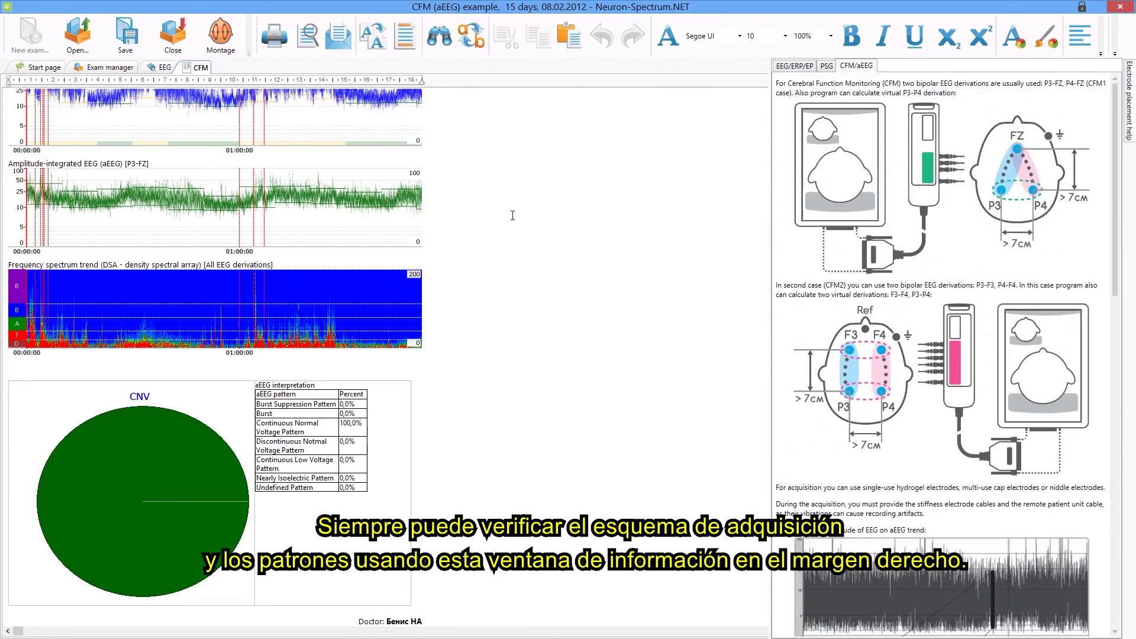
{"action": "scroll", "coordinate": [515, 249], "scroll_direction": "up", "scroll_amount": 10}
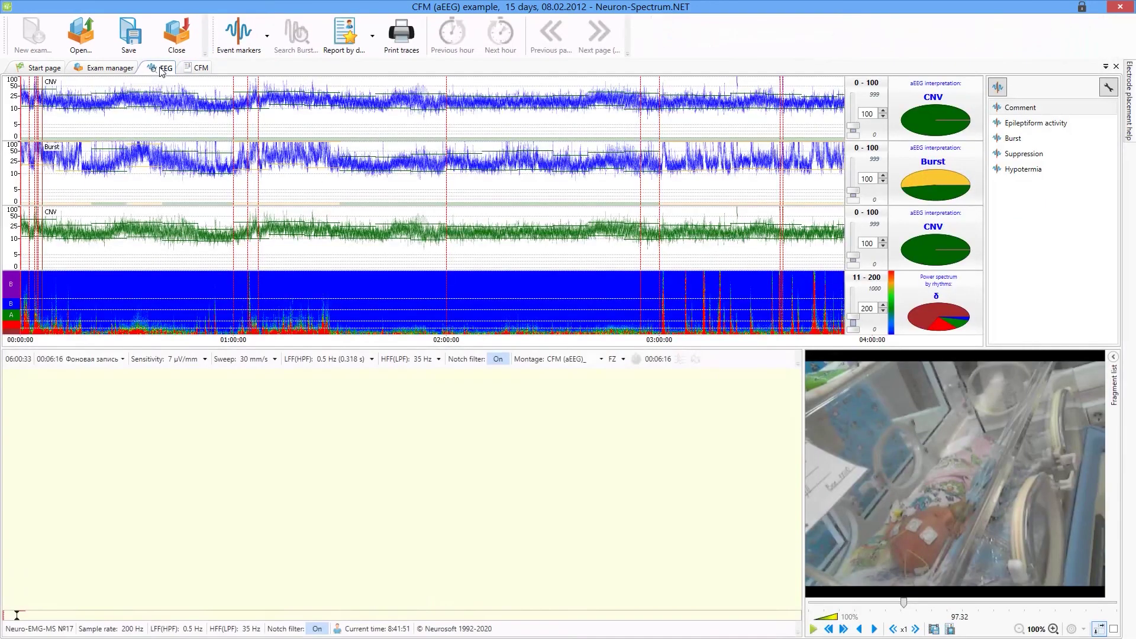
Return to the EEG traces and close the example exam, saving its changes.
{"action": "left_click", "coordinate": [161, 67]}
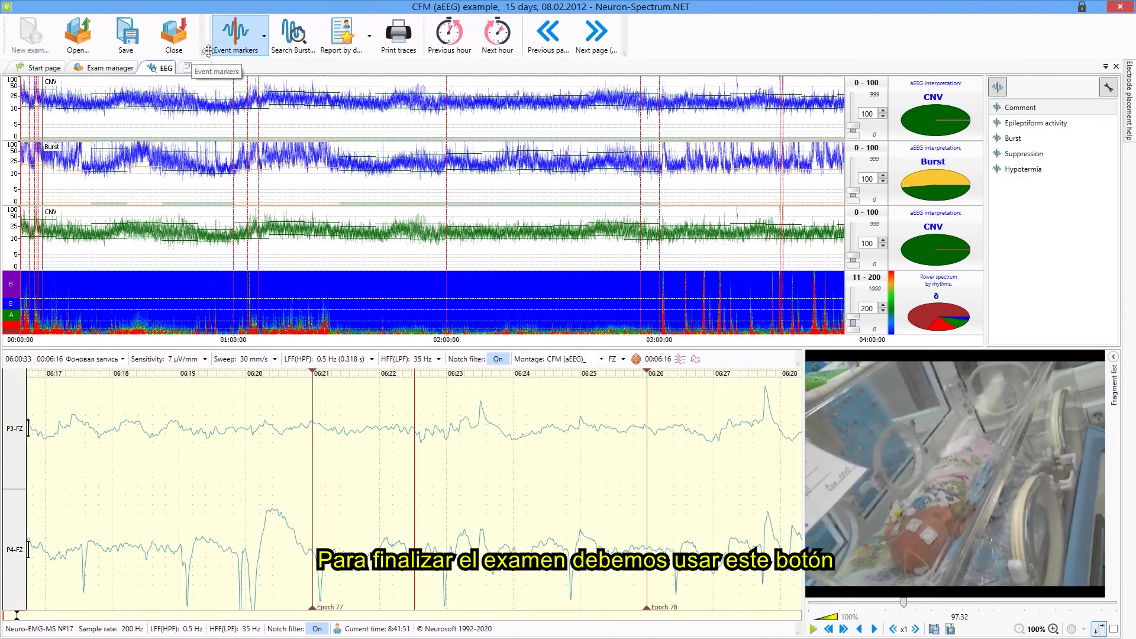
{"action": "left_click", "coordinate": [173, 34]}
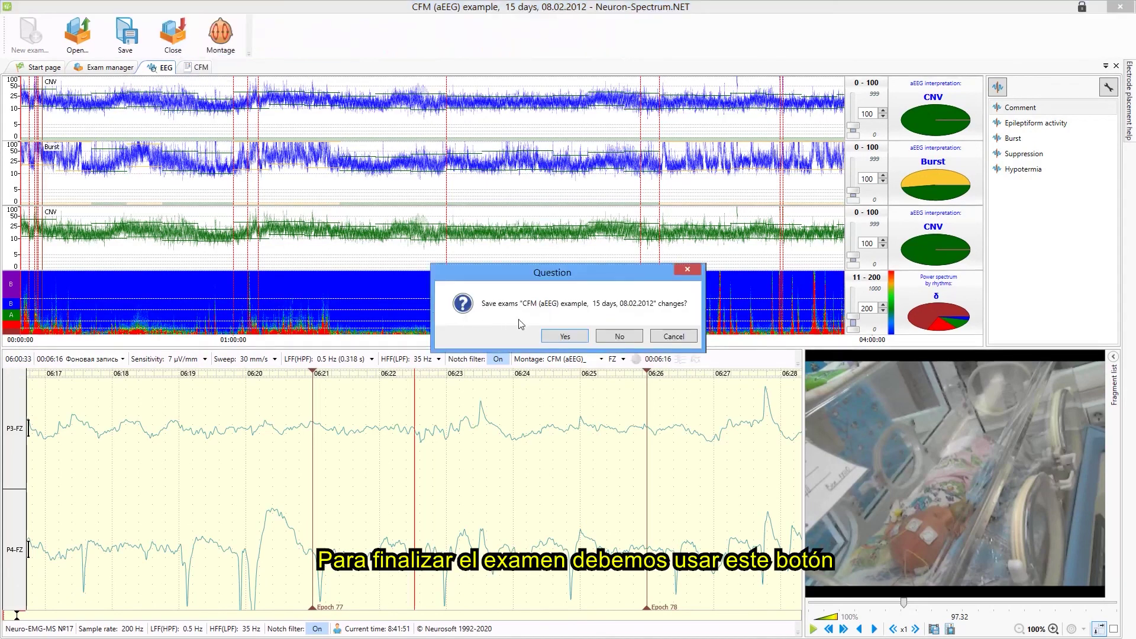
{"action": "left_click", "coordinate": [557, 338]}
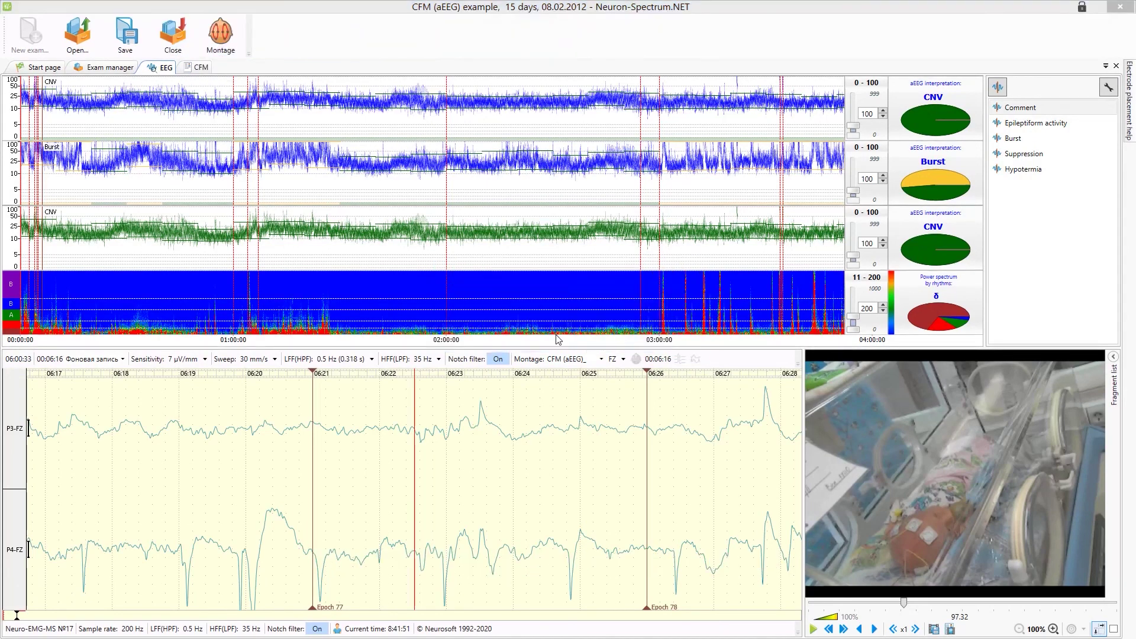